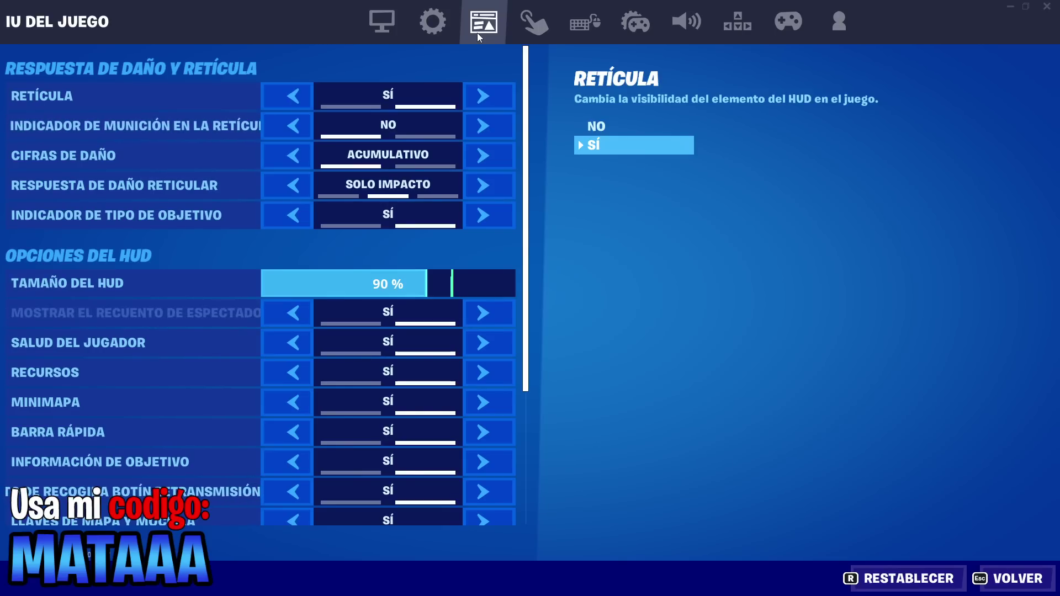
Leave the game's HUD settings after checking the remaining options, and exit Fortnite
scroll(448, 390, "down", 4)
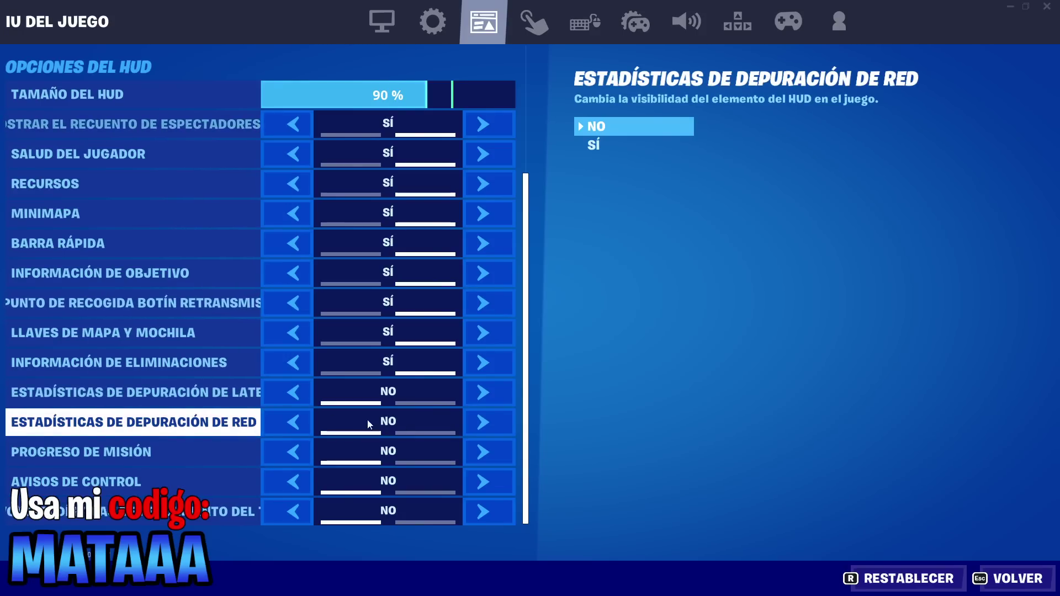
left_click(996, 586)
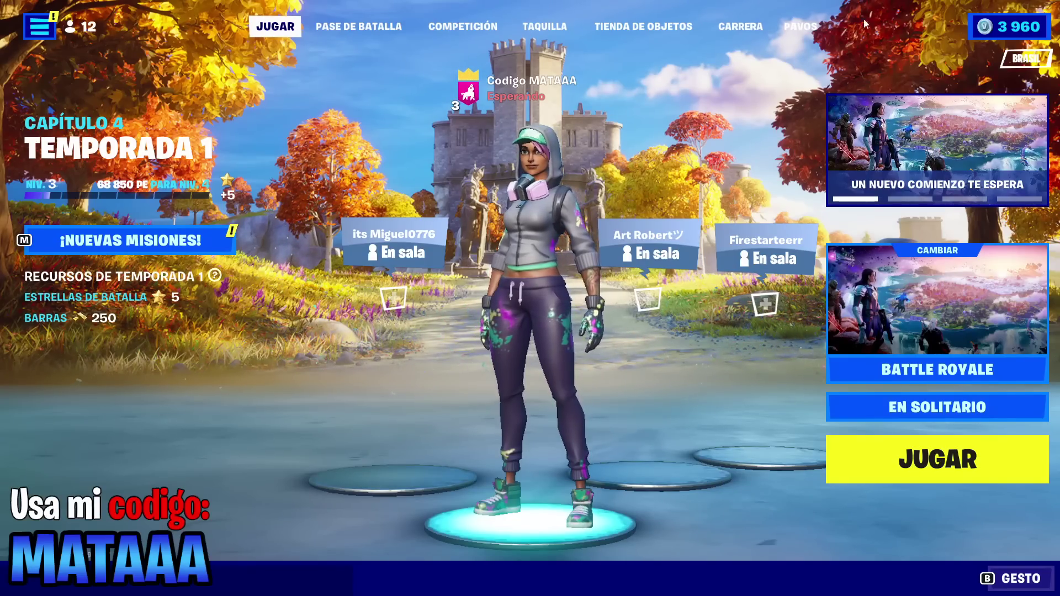
left_click(1050, 5)
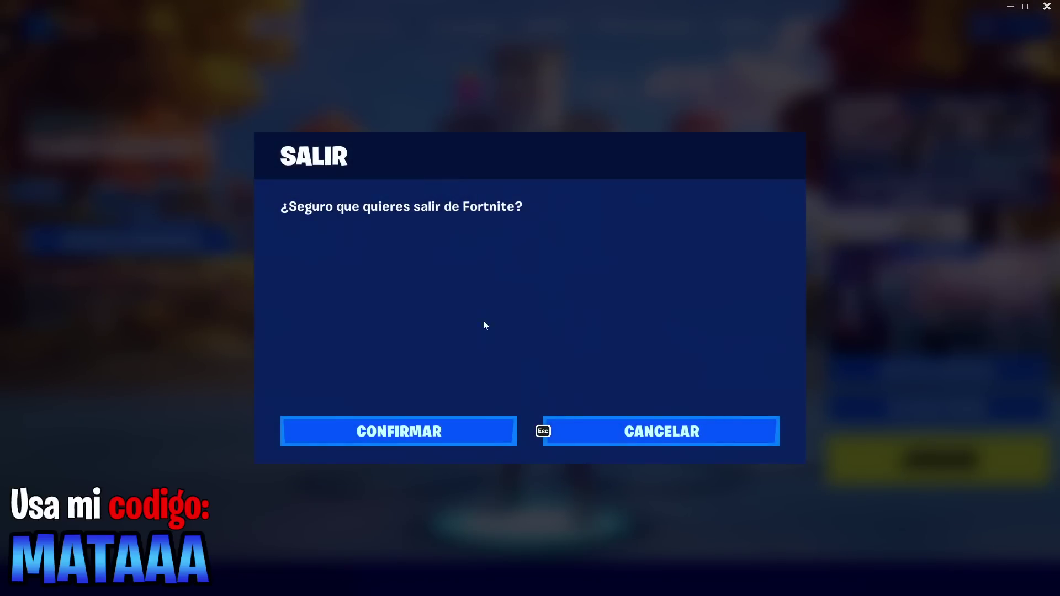
left_click(427, 440)
Close the background app with the purple feather icon from the system tray
left_click(929, 585)
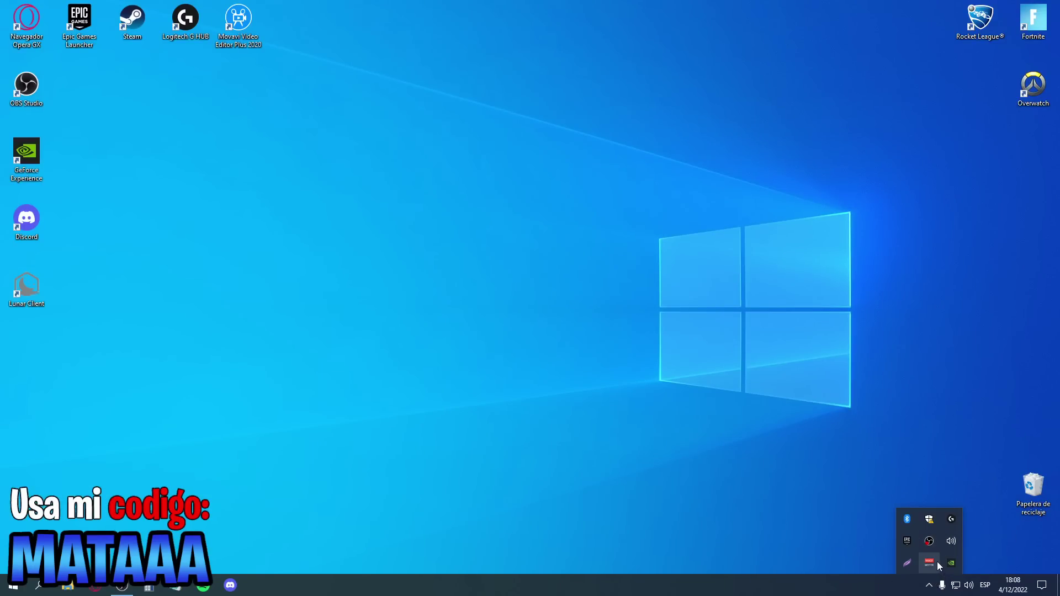
right_click(930, 564)
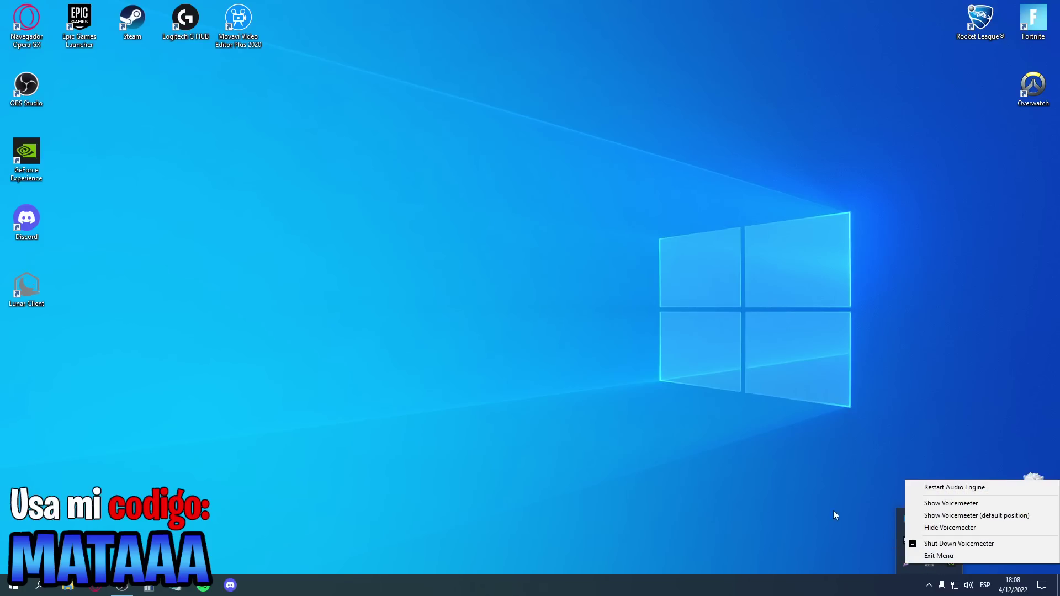
right_click(908, 563)
left_click(883, 566)
left_click(930, 557)
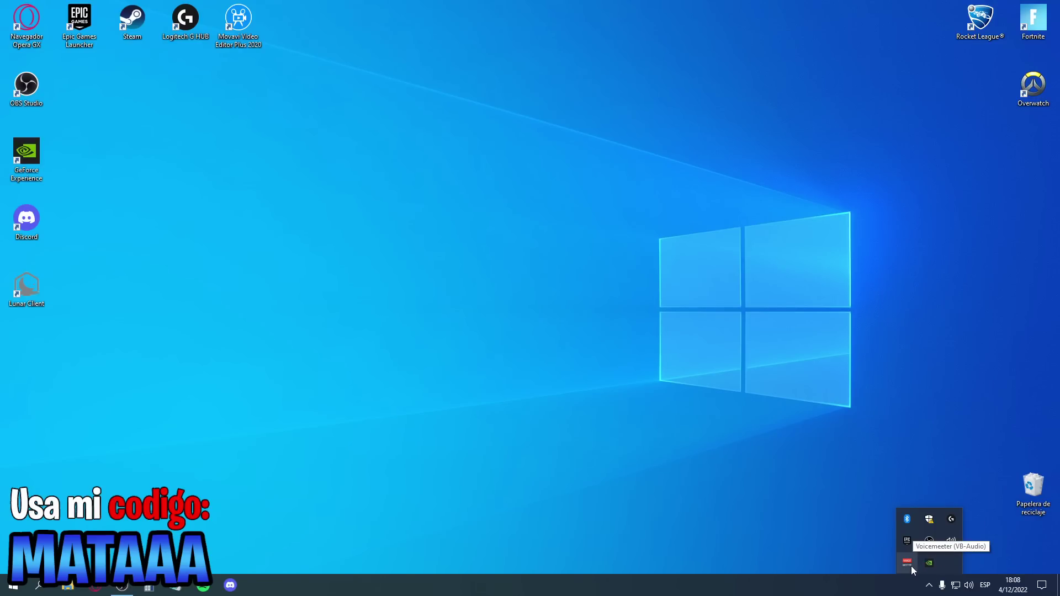
Open Voicemeeter from the system tray, look through its main menu options and close its window
right_click(911, 565)
left_click(936, 557)
left_click(907, 565)
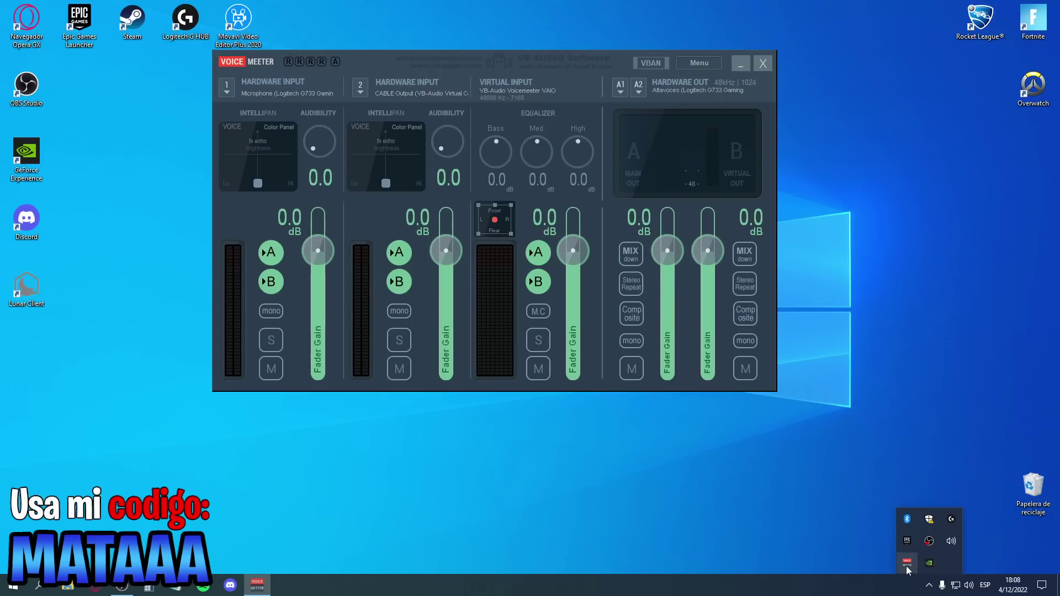
left_click(720, 64)
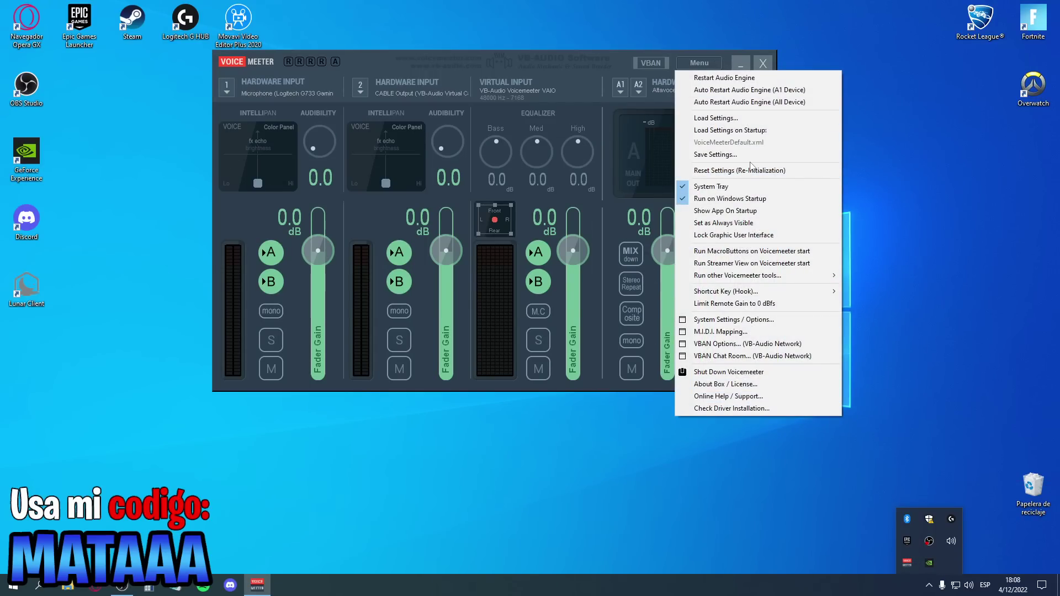
left_click(771, 60)
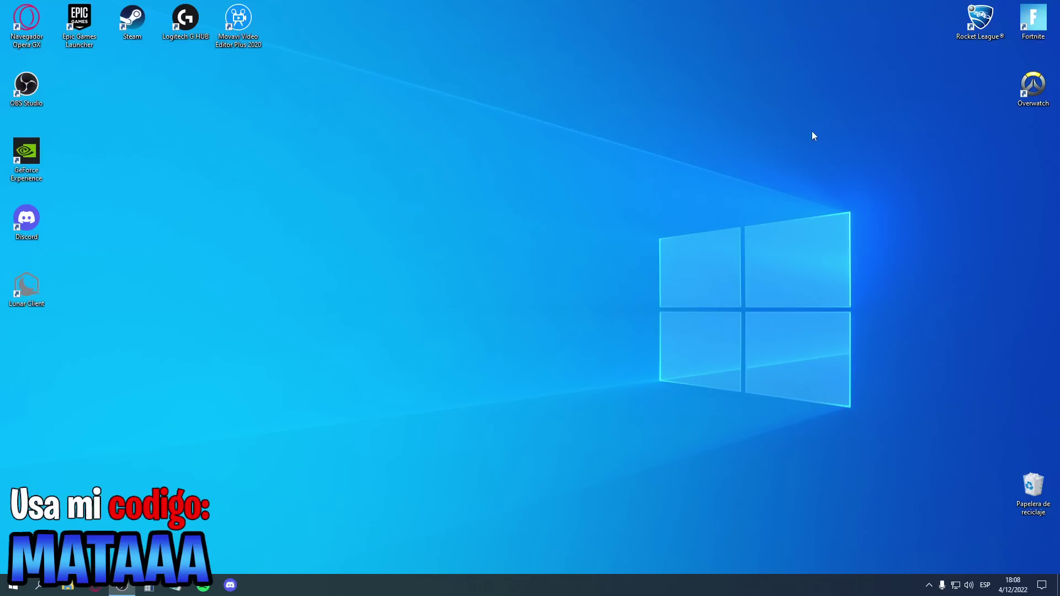
Check the options of the Epic Games Launcher and OBS background apps in the system tray
left_click(929, 584)
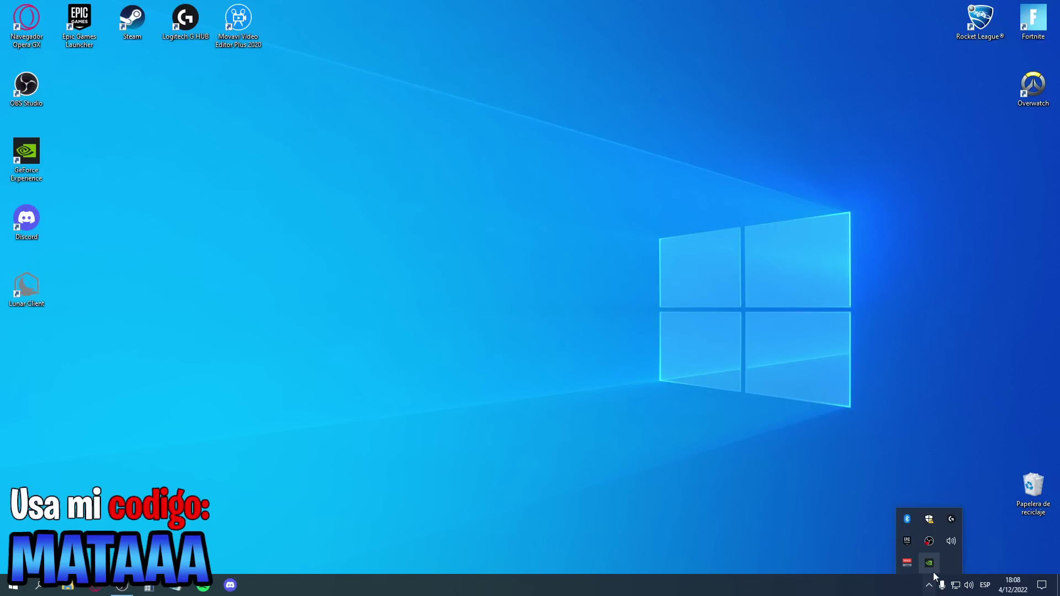
right_click(906, 542)
left_click(947, 562)
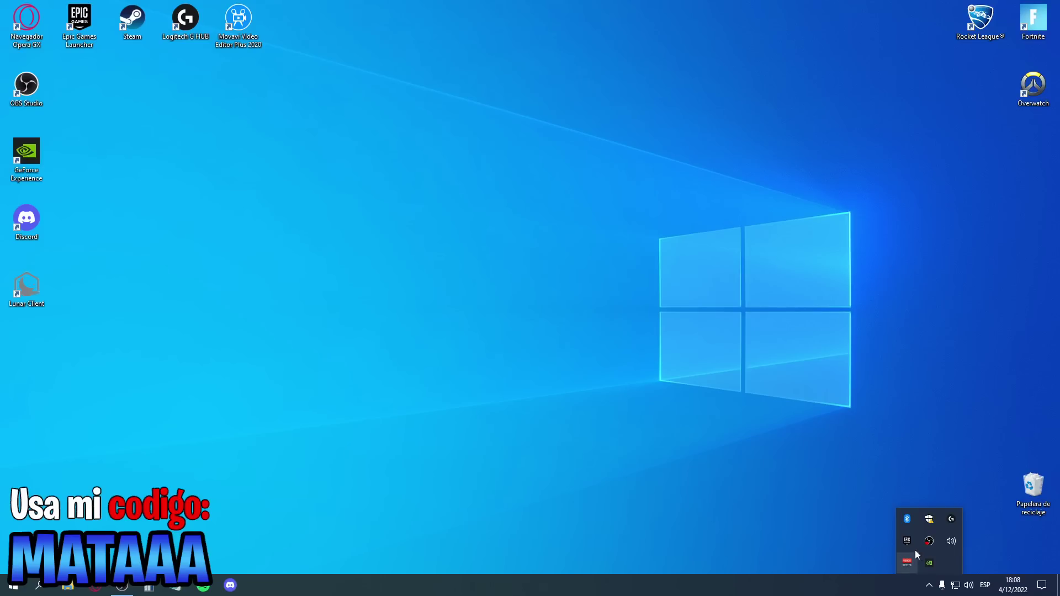
right_click(929, 542)
left_click(945, 557)
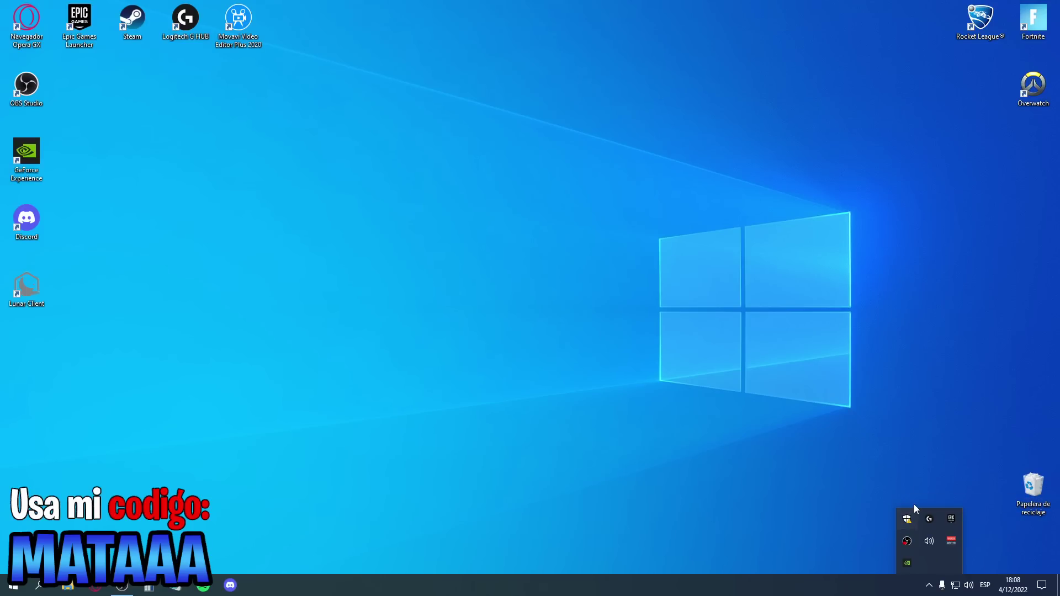
Run a quick scan in the antivirus and threat protection section of Windows Security and maximize the window
left_click(908, 519)
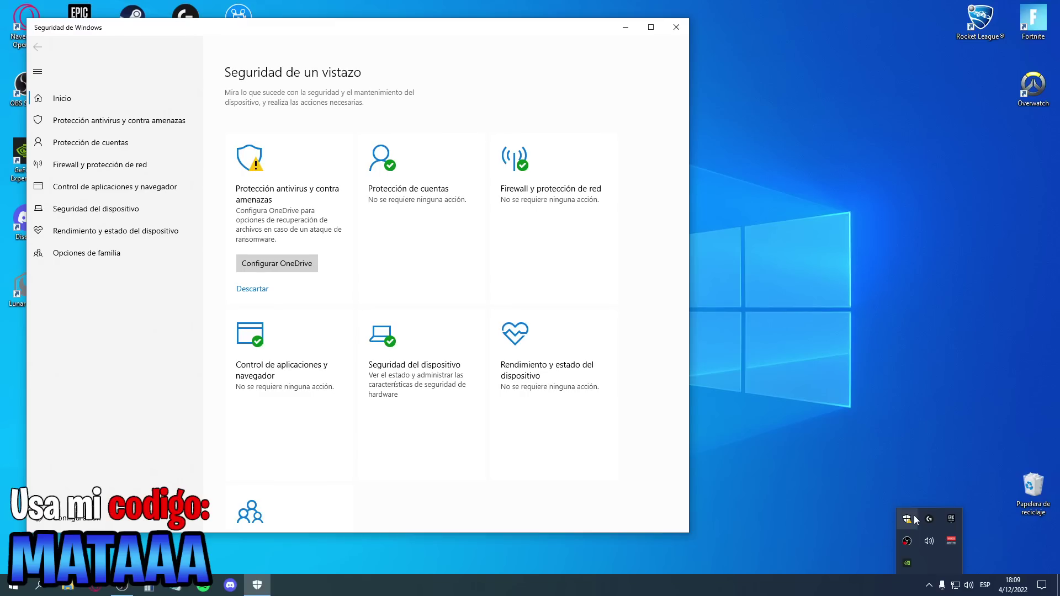
left_click(307, 226)
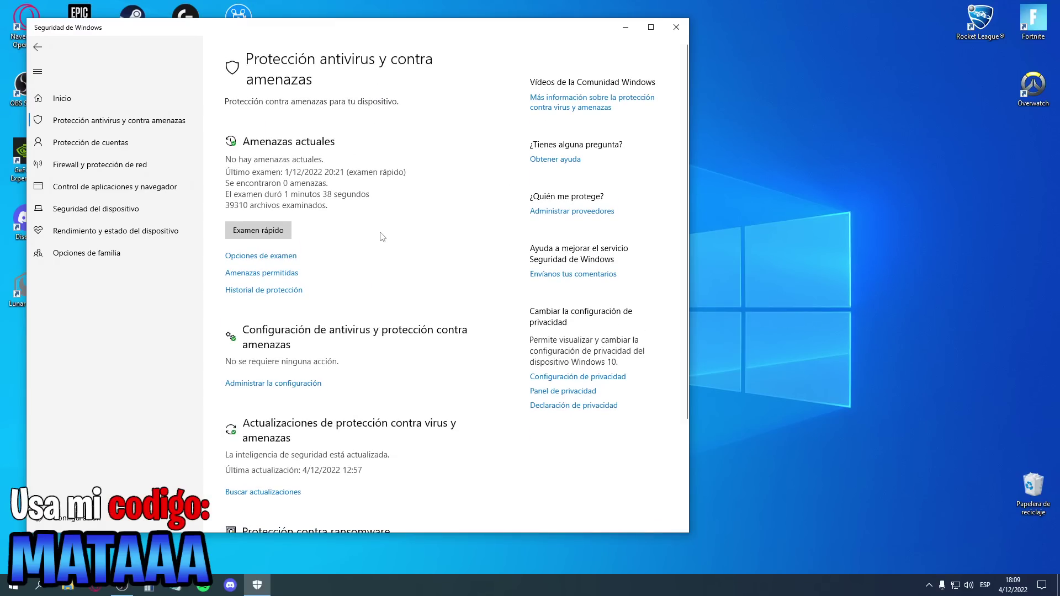
left_click(284, 230)
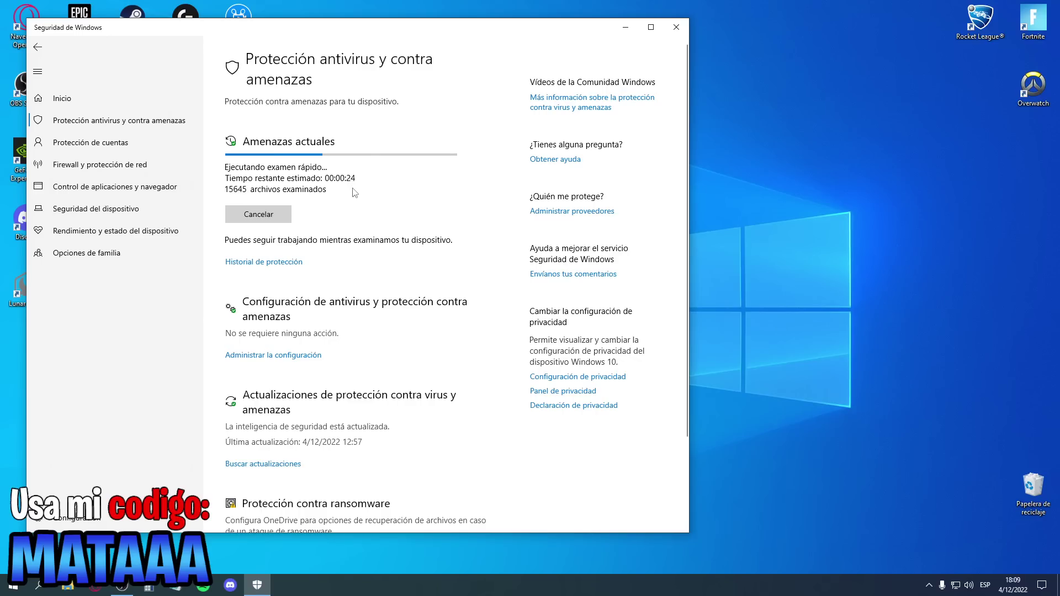
left_click(651, 27)
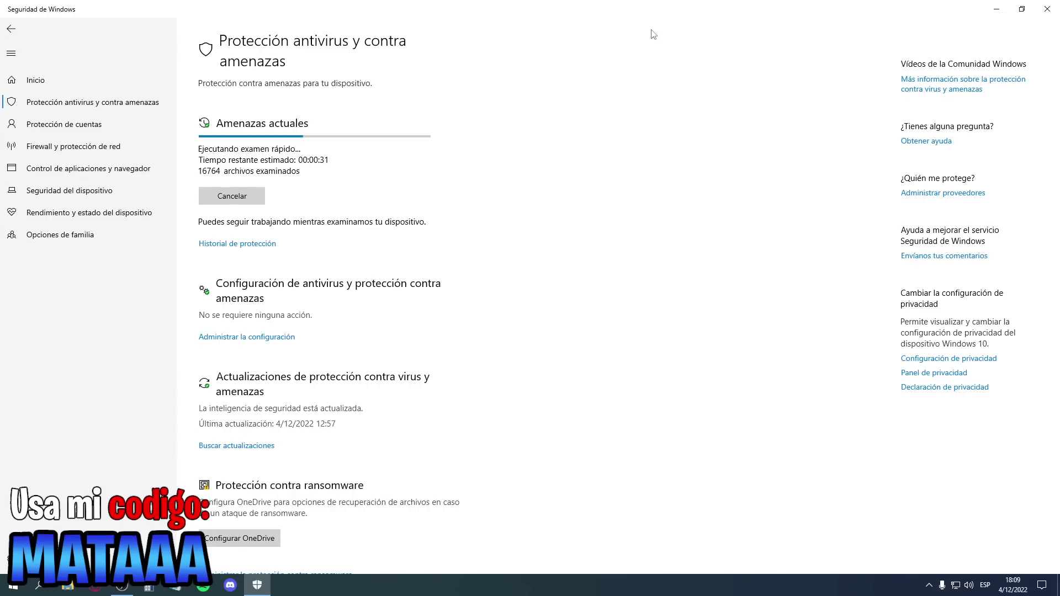
Look at the Windows Security overview, return to the antivirus page and close Windows Security
left_click(929, 585)
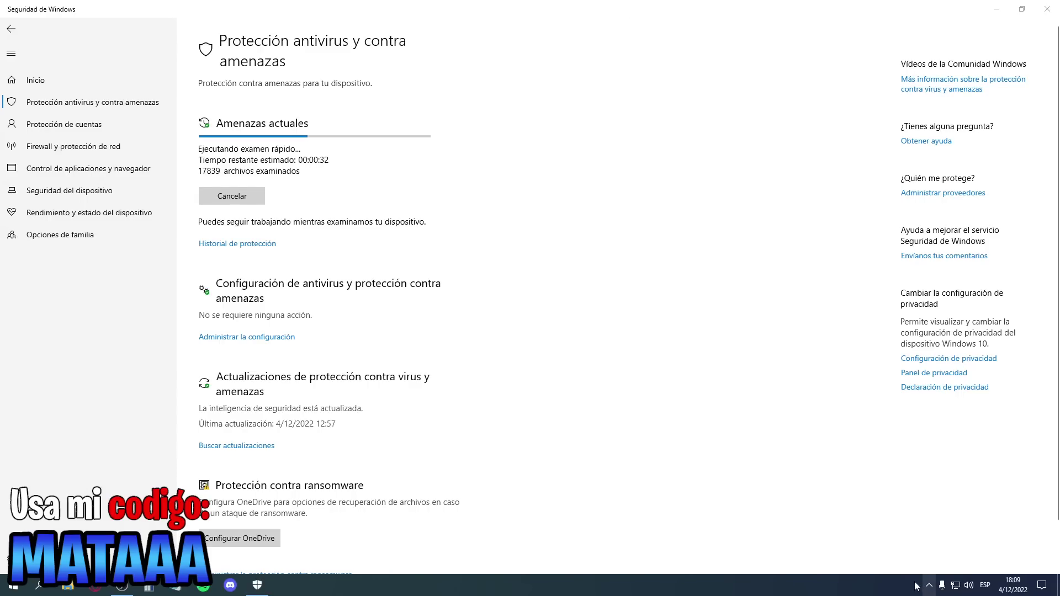
left_click(72, 79)
left_click(13, 54)
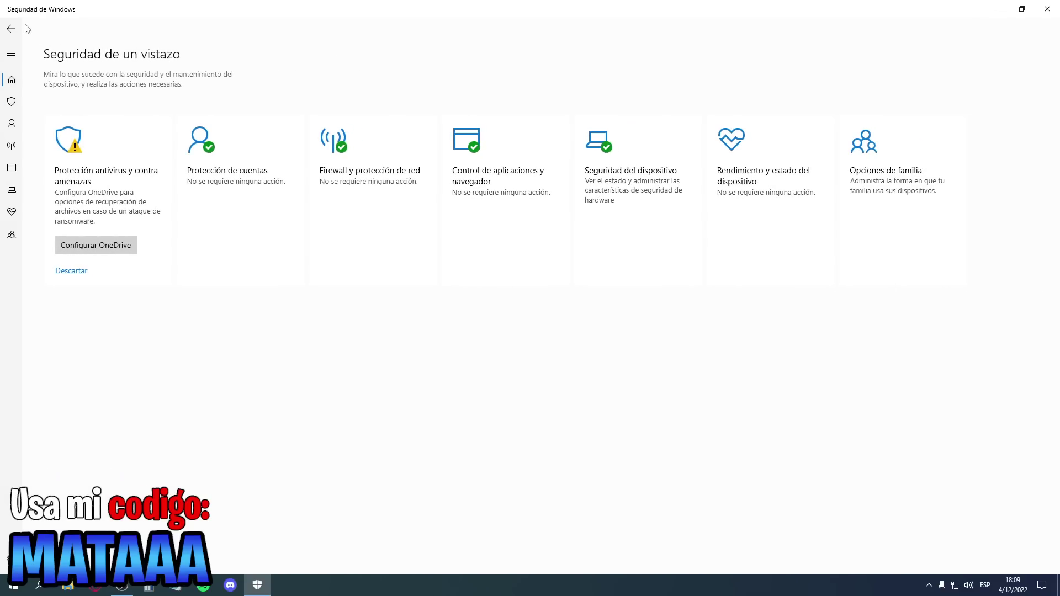
left_click(13, 30)
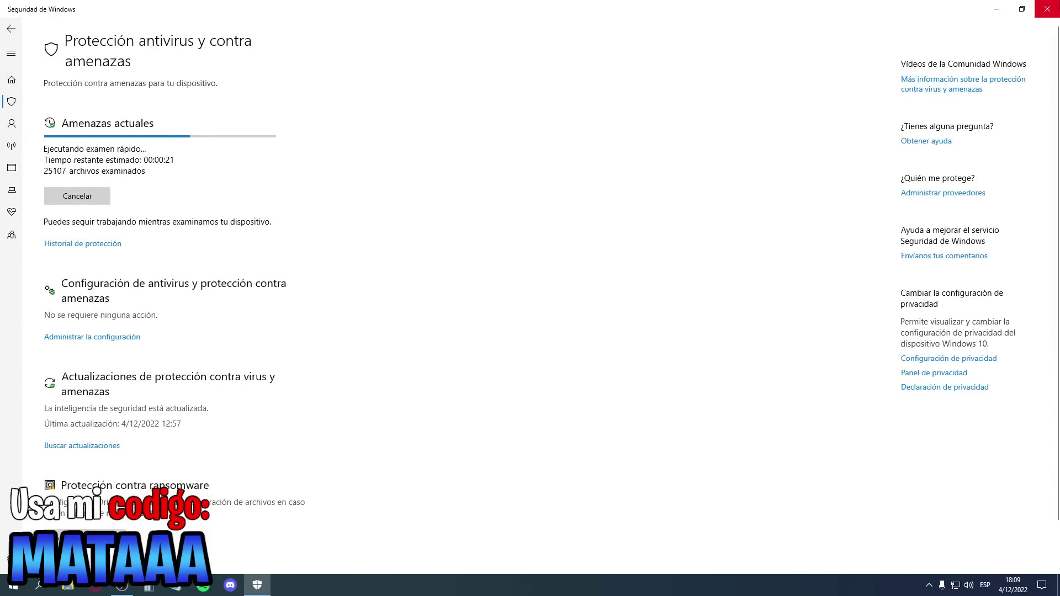
left_click(1048, 9)
Open Windows Update in Windows Settings and check the optional 2022-11 cumulative quality update
left_click(13, 585)
left_click(14, 534)
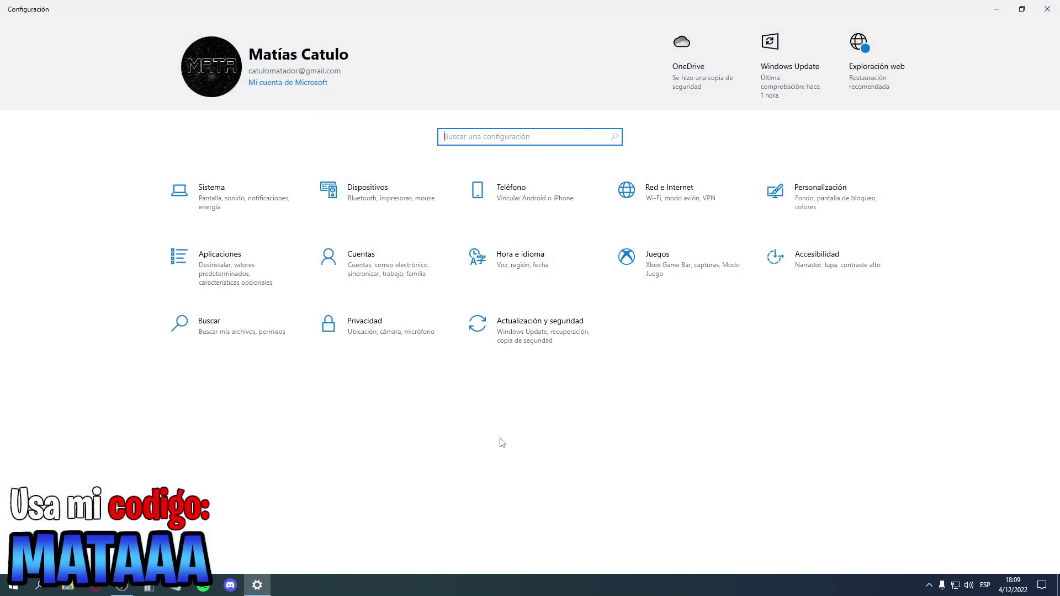
left_click(541, 333)
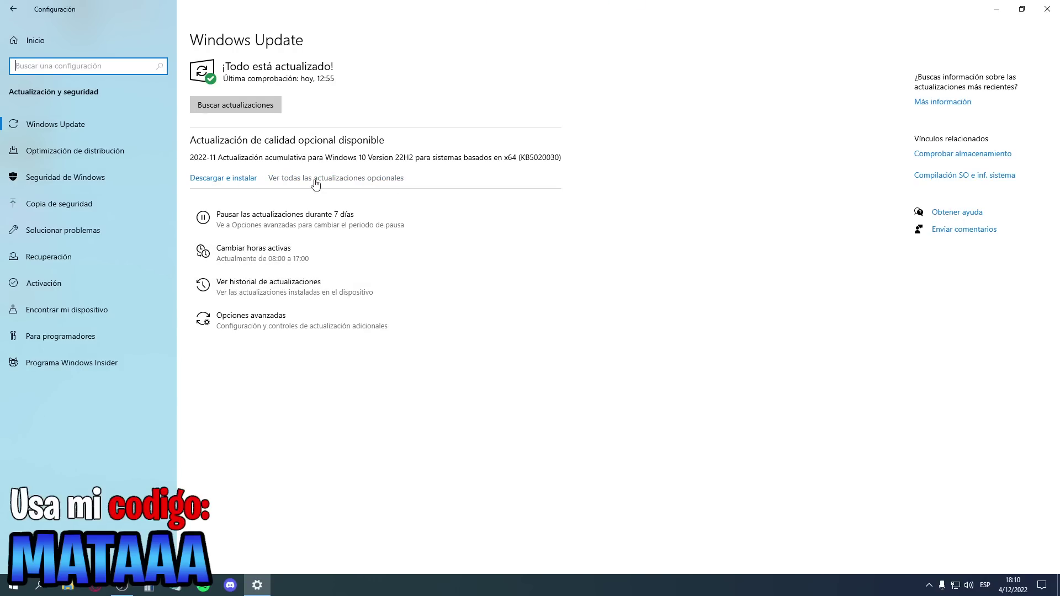
left_click(281, 178)
left_click_drag(218, 159, 195, 157)
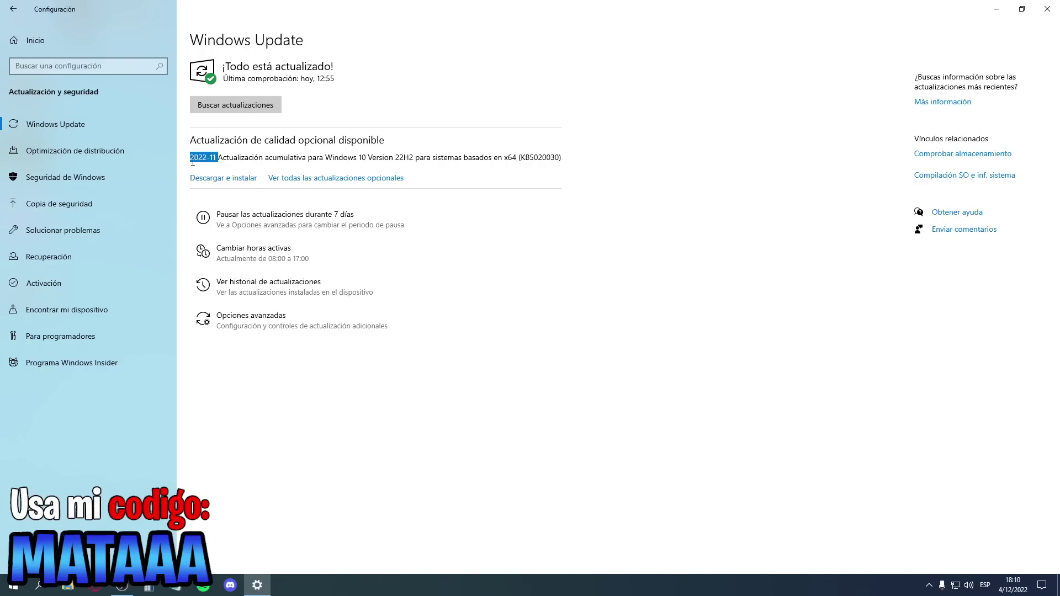
left_click(576, 260)
left_click(929, 586)
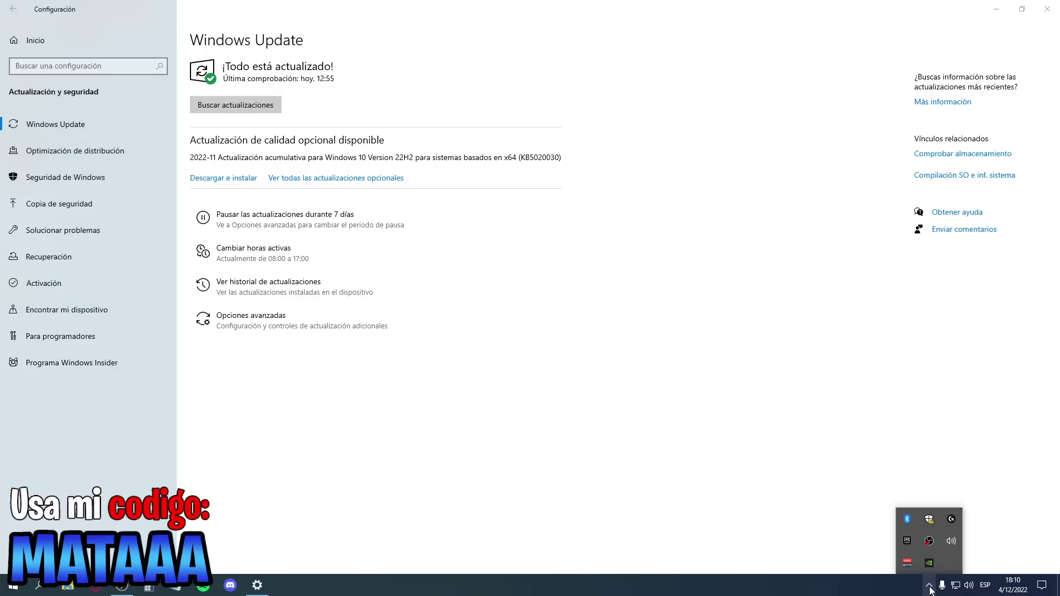
left_click(931, 589)
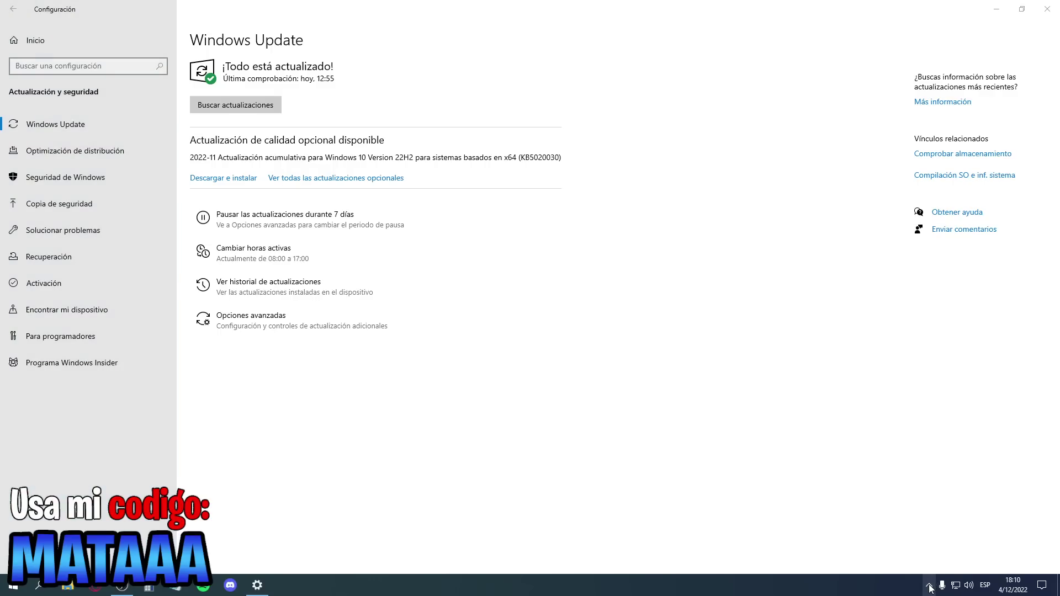
Open the advanced options of Windows Update and review the update, restart notification and pause settings
left_click(287, 320)
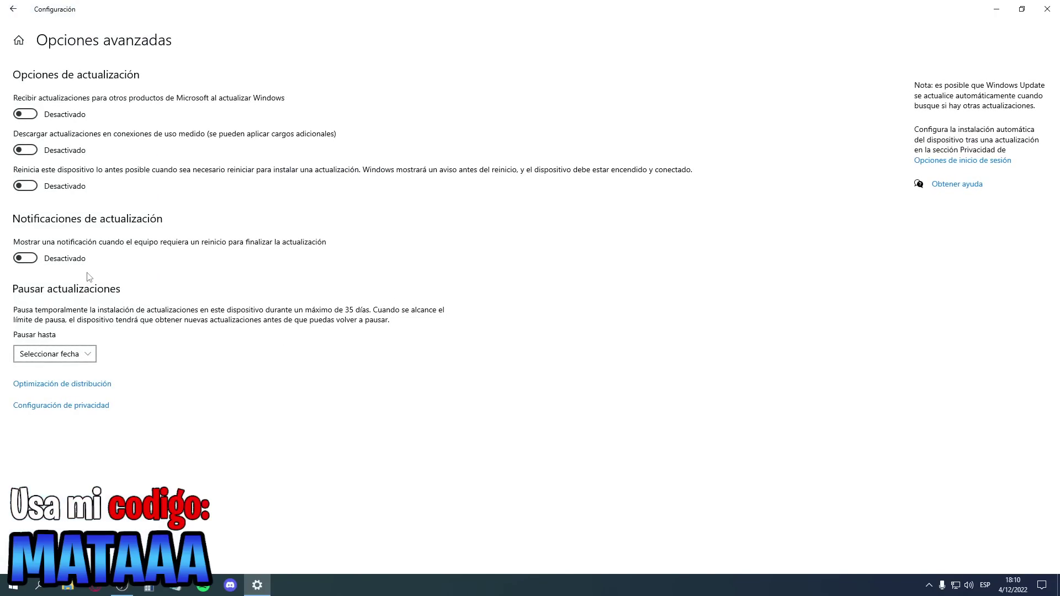
key("alt+Left")
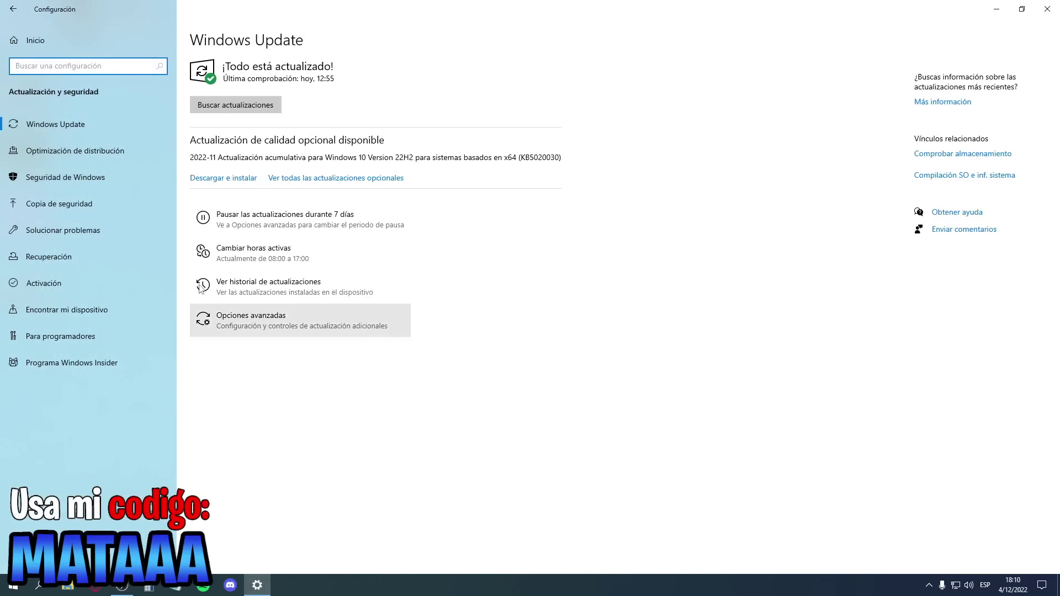
left_click(258, 325)
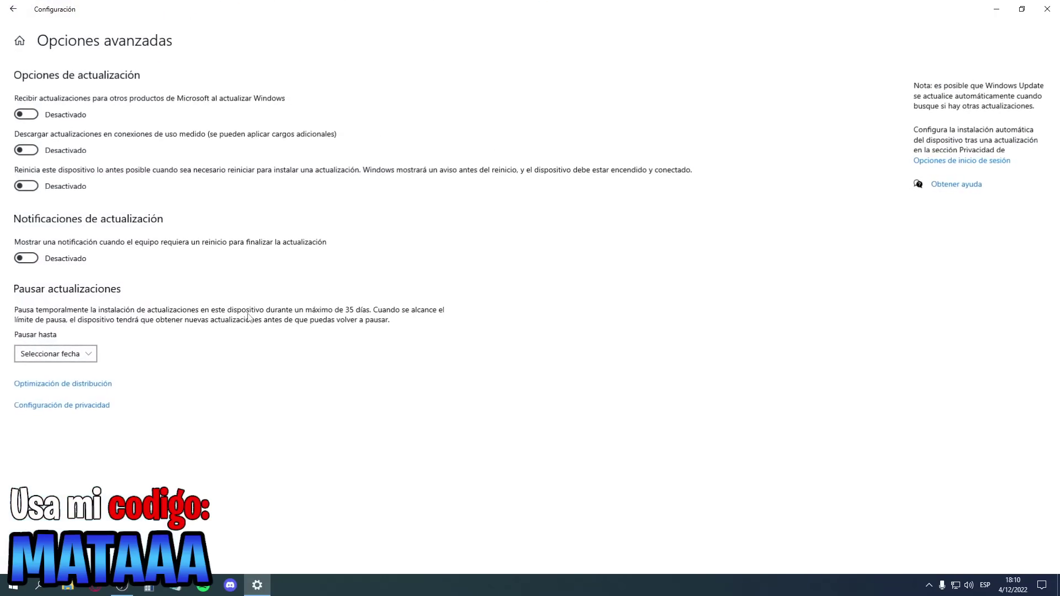
key("alt+Left")
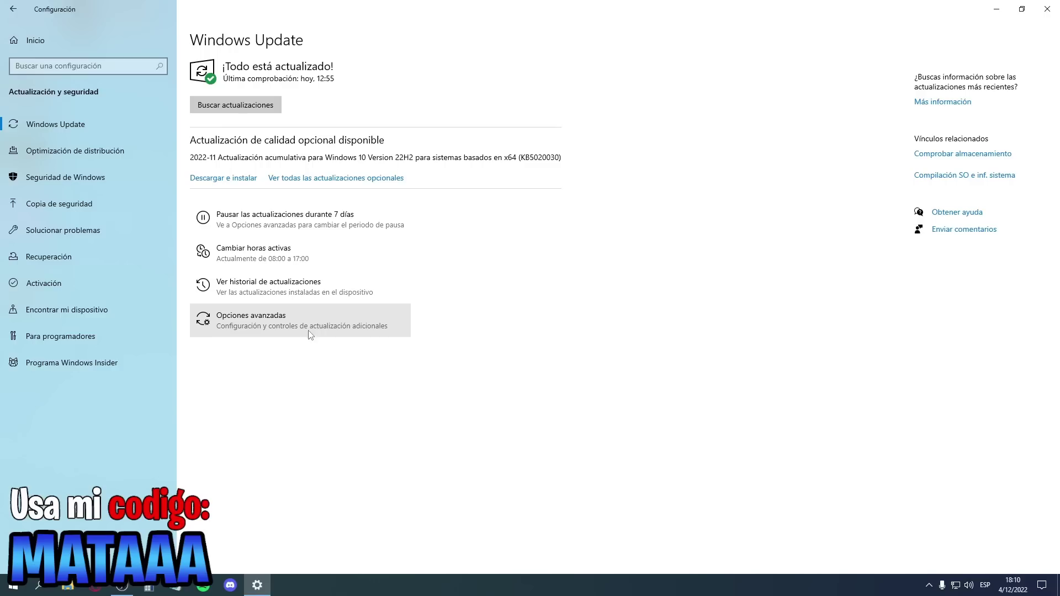
left_click(310, 326)
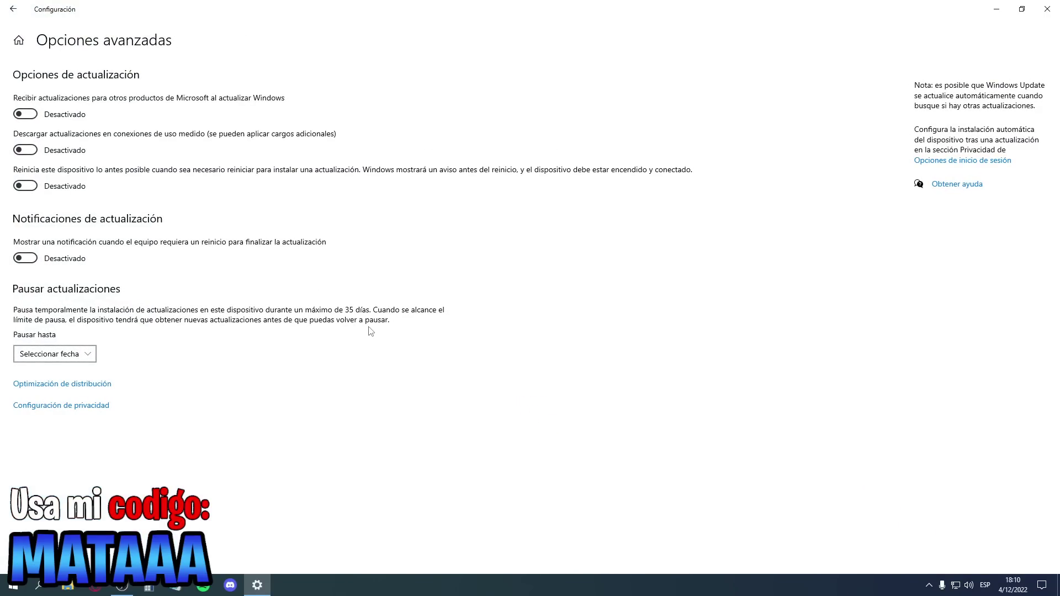
key("alt+Left")
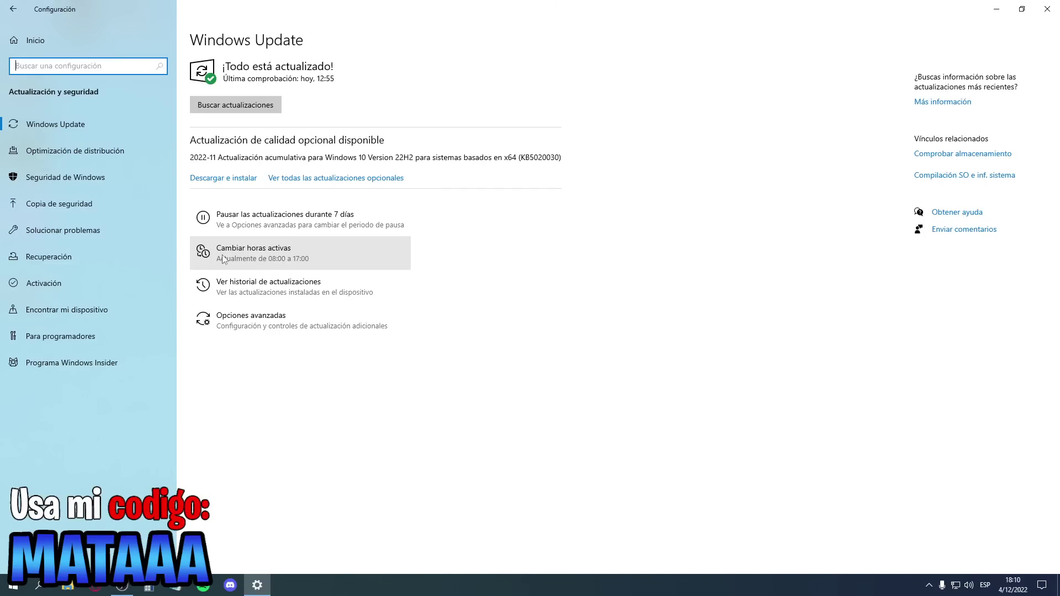
left_click(311, 315)
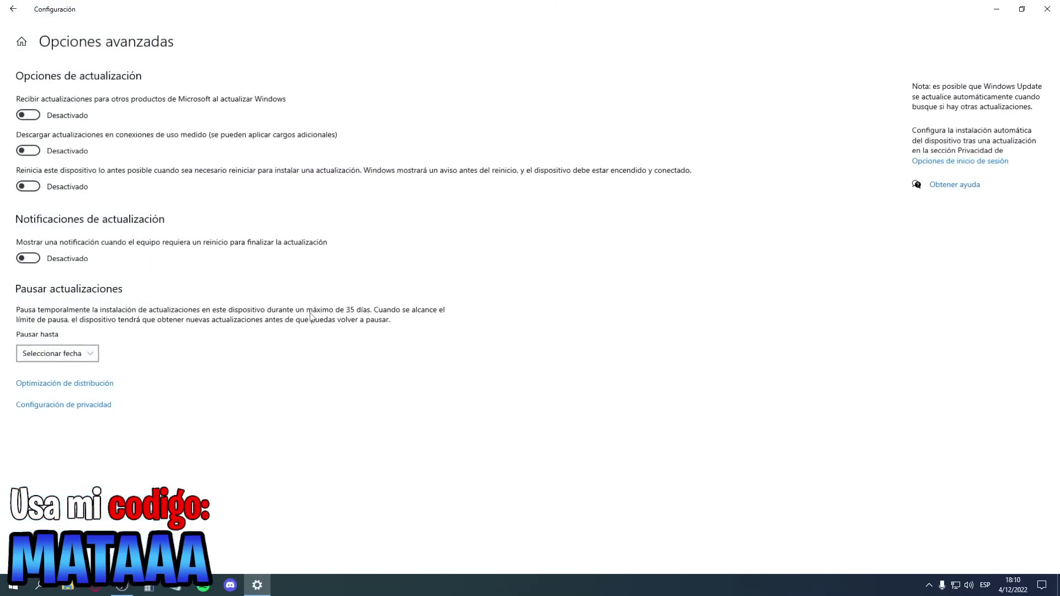
key("alt+Left")
left_click(240, 327)
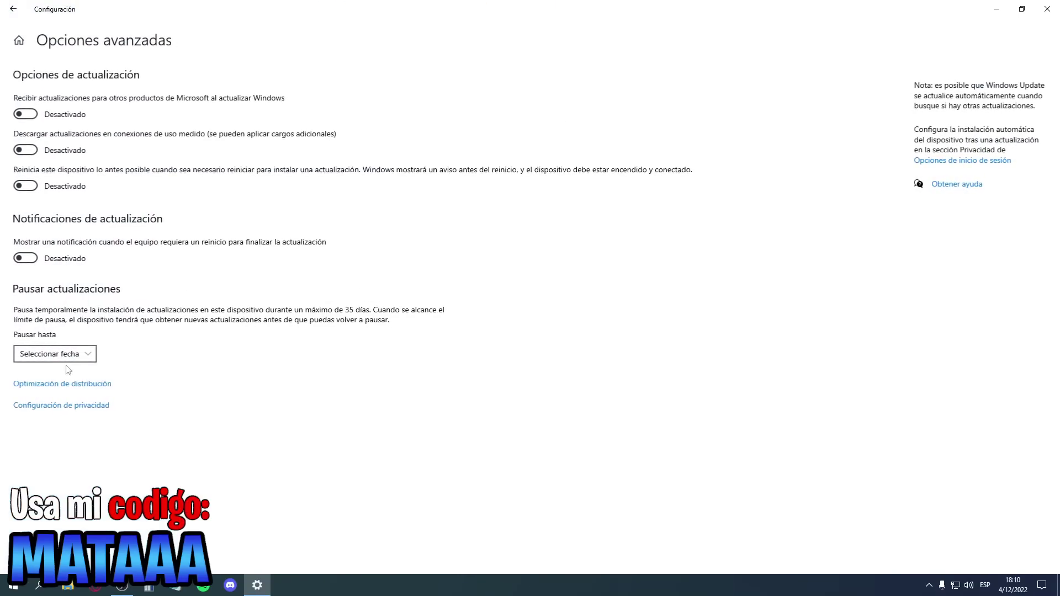
Open the advanced options of Delivery Optimization and review the download and upload bandwidth limits
left_click(98, 385)
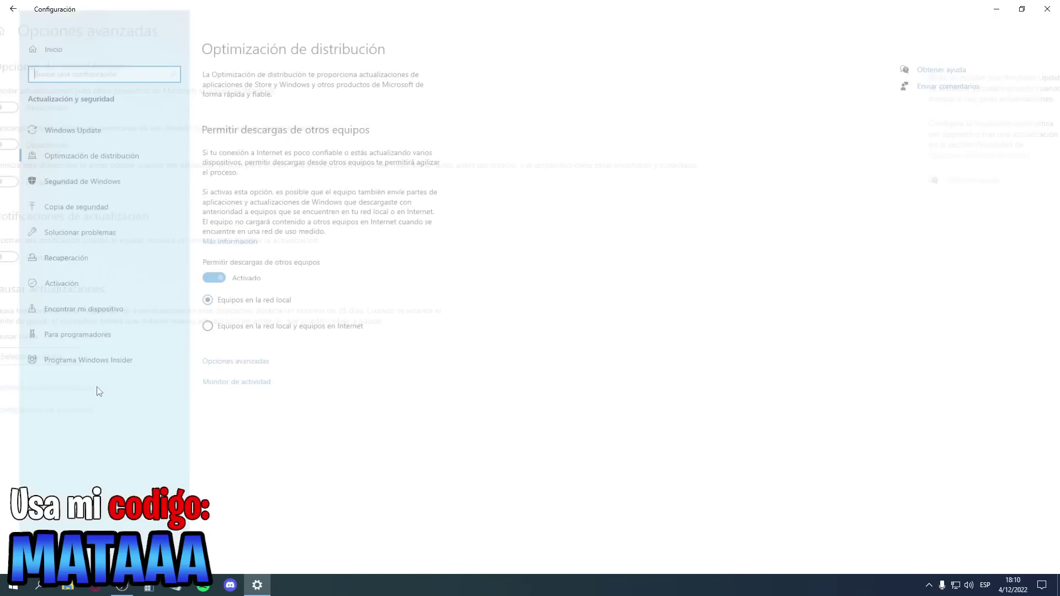
left_click(224, 364)
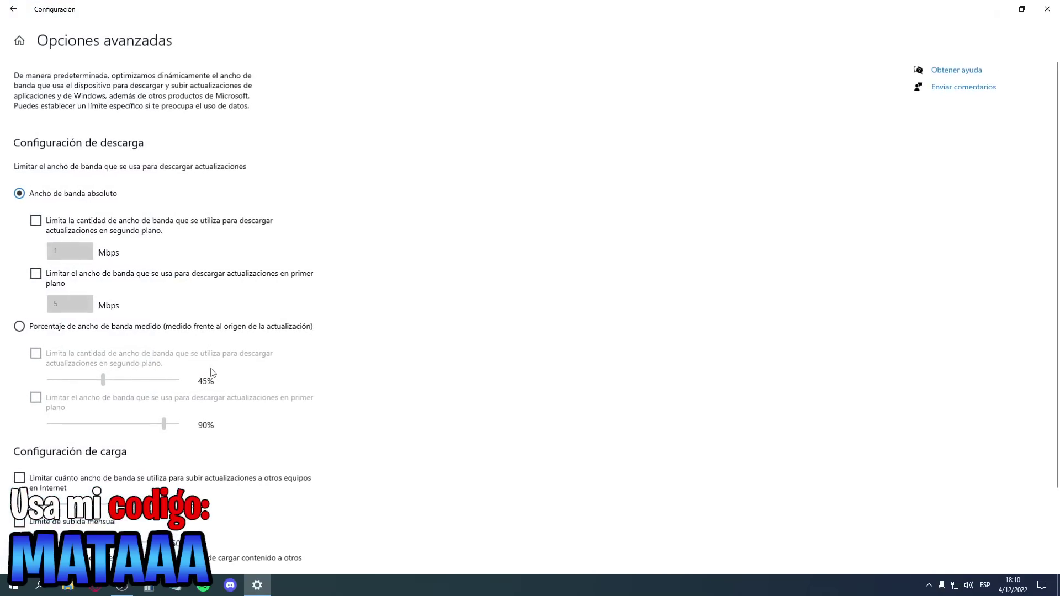
scroll(201, 407, "down", 2)
scroll(222, 396, "up", 2)
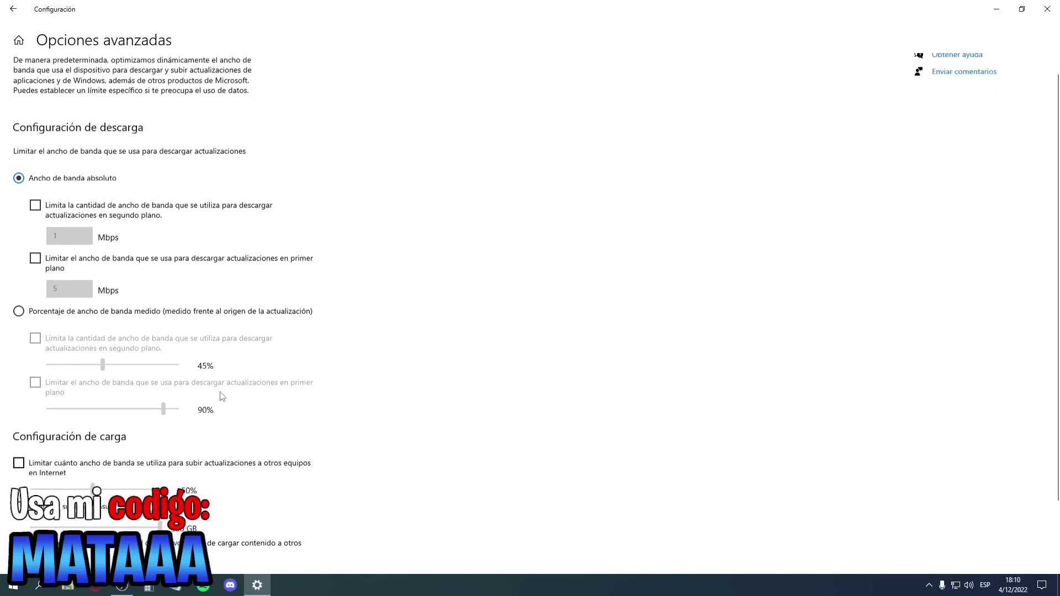
Choose the measured bandwidth percentage option and enable the background download, foreground download, upload bandwidth and monthly upload limits
scroll(75, 205, "down", 2)
left_click(94, 233)
left_click(89, 268)
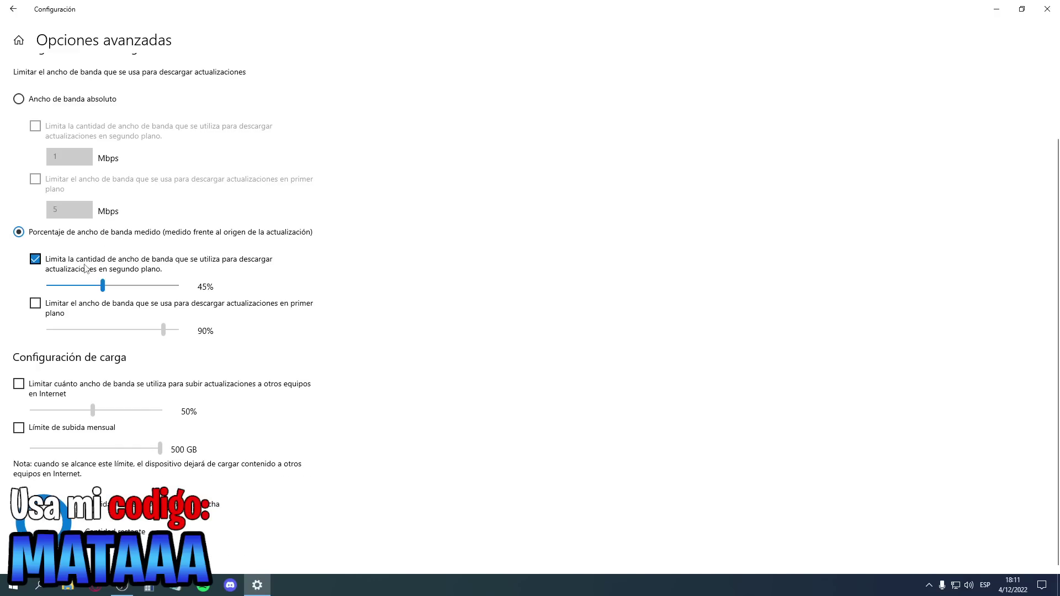
left_click(82, 313)
left_click(69, 390)
left_click(41, 431)
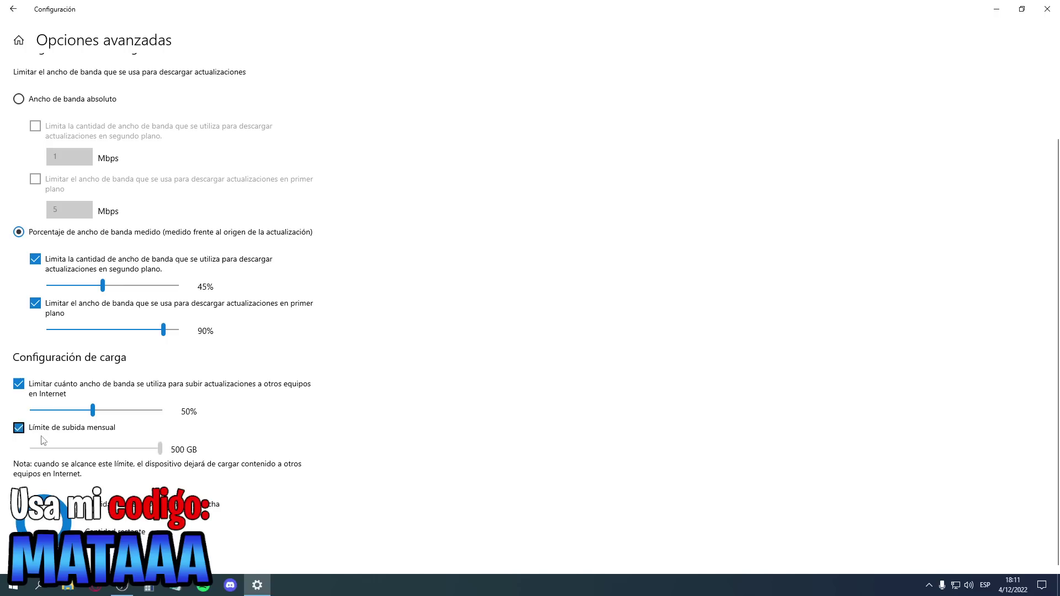
Set the monthly upload limit to 5 GB and the upload, foreground and background download limits to 5%
left_click(33, 448)
left_click_drag(93, 410, 27, 418)
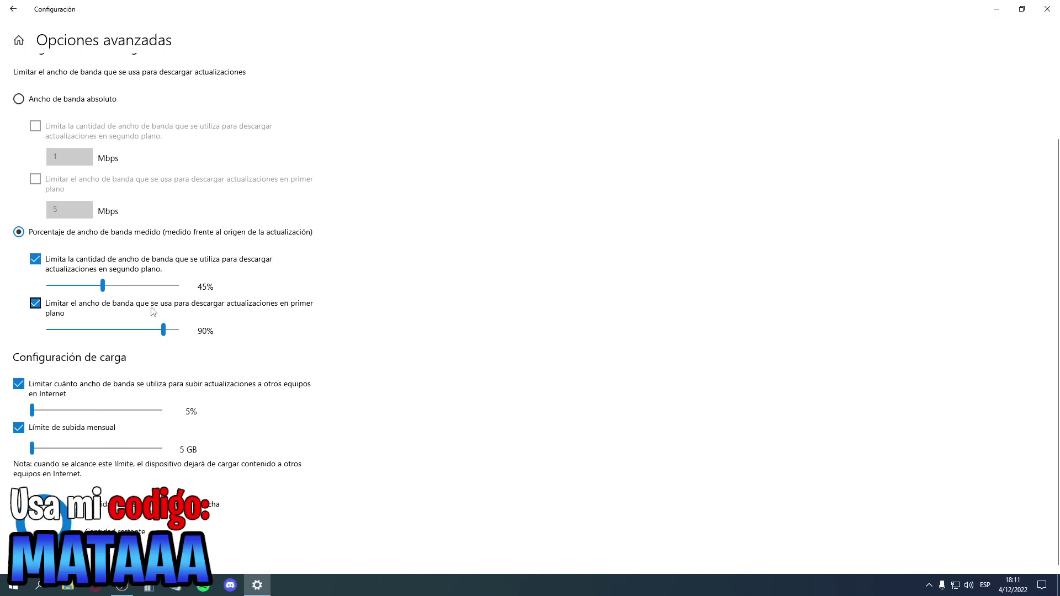
left_click_drag(164, 329, 39, 330)
left_click_drag(103, 286, 3, 278)
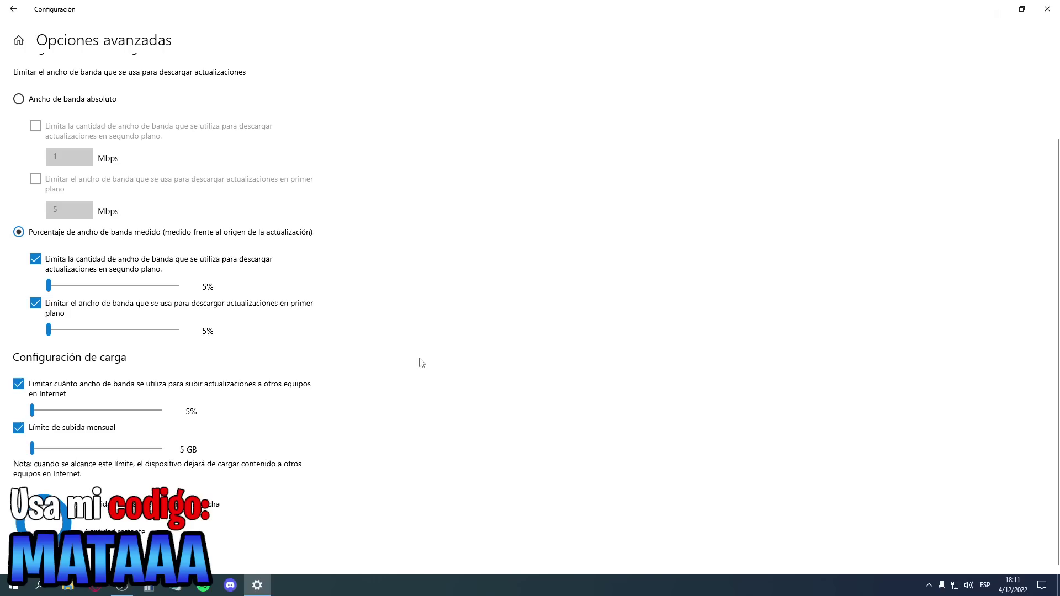
Try raising the background and foreground download limits to 86%, and return both to 5%
left_click(158, 285)
left_click(157, 329)
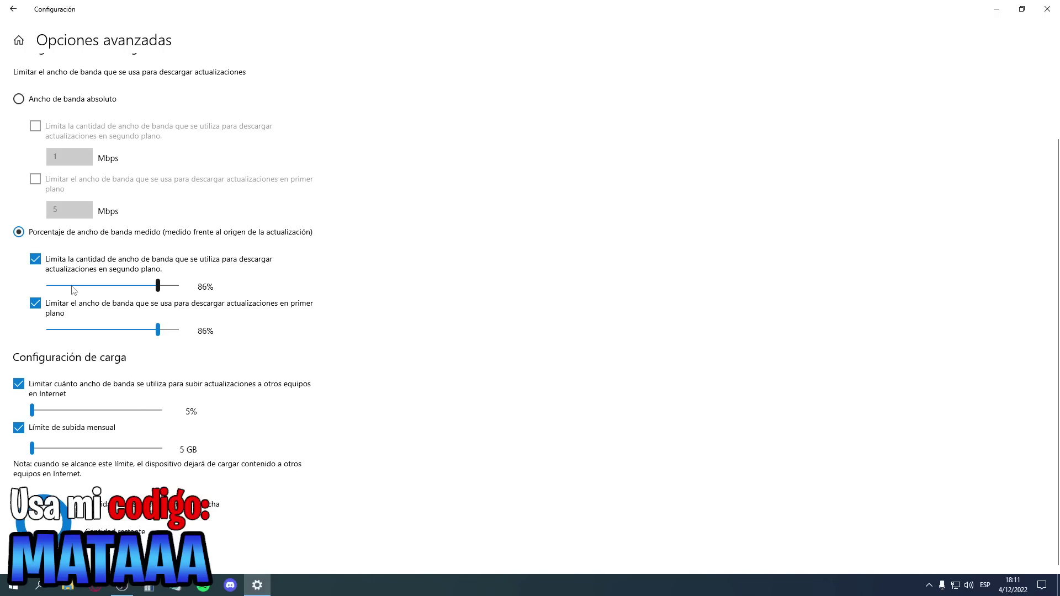
left_click_drag(71, 287, 19, 282)
left_click_drag(59, 336, 2, 342)
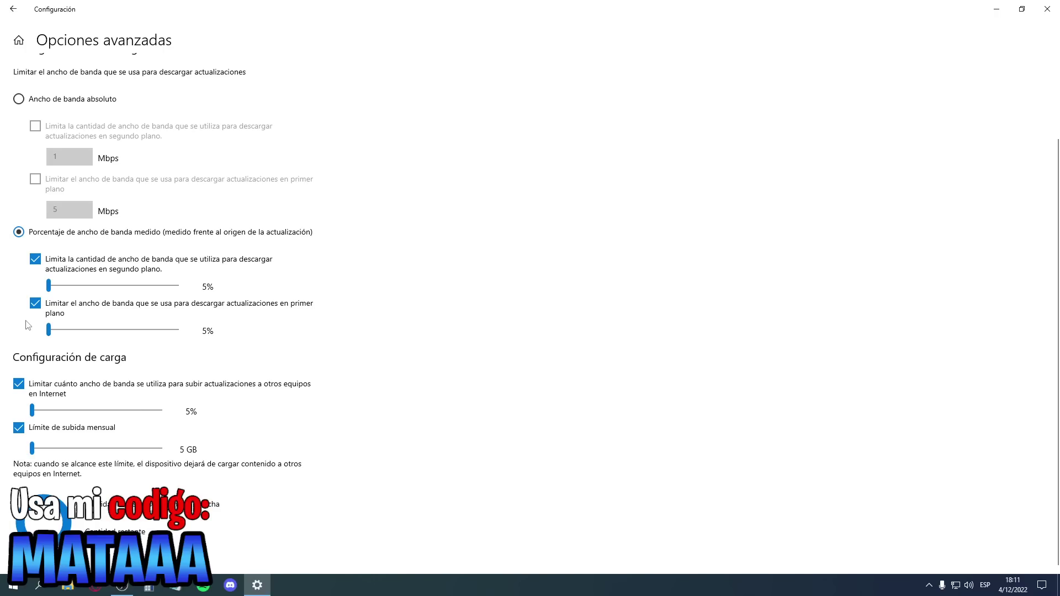
left_click(176, 333)
left_click_drag(39, 341, 2, 346)
Adjust the monthly upload limit and return to the Settings home page
left_click_drag(32, 448, 565, 421)
left_click(85, 448)
left_click_drag(85, 448, 31, 448)
left_click(77, 448)
left_click(16, 30)
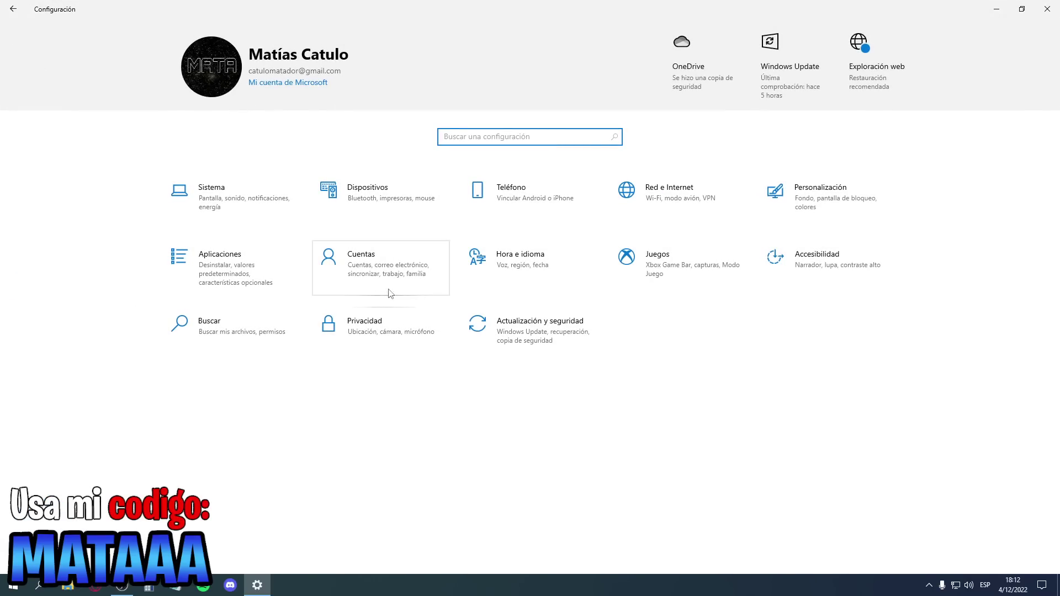
left_click(690, 272)
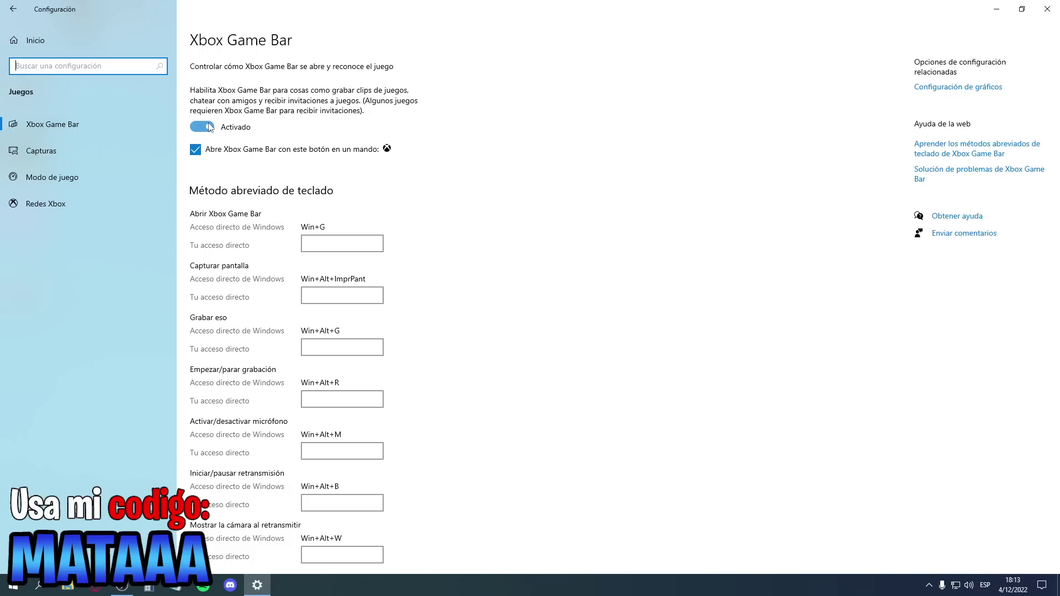
left_click(36, 40)
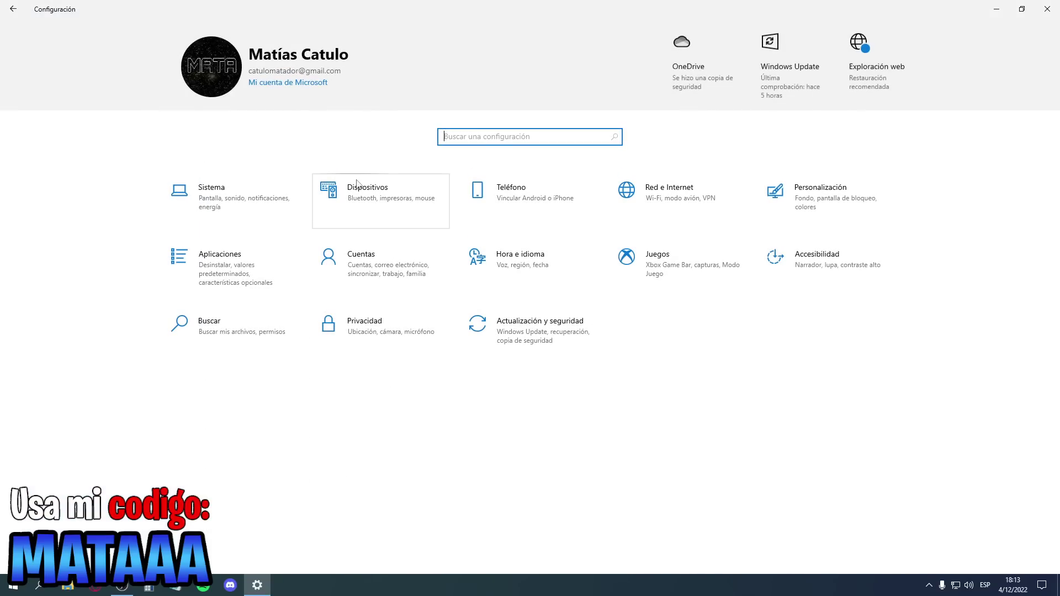
left_click(678, 266)
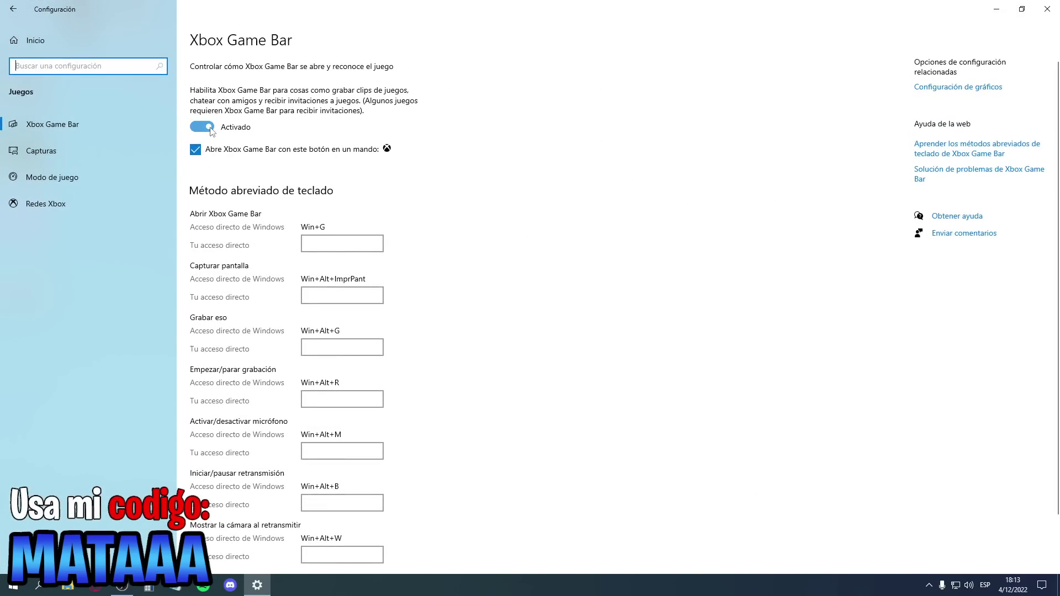
left_click(13, 9)
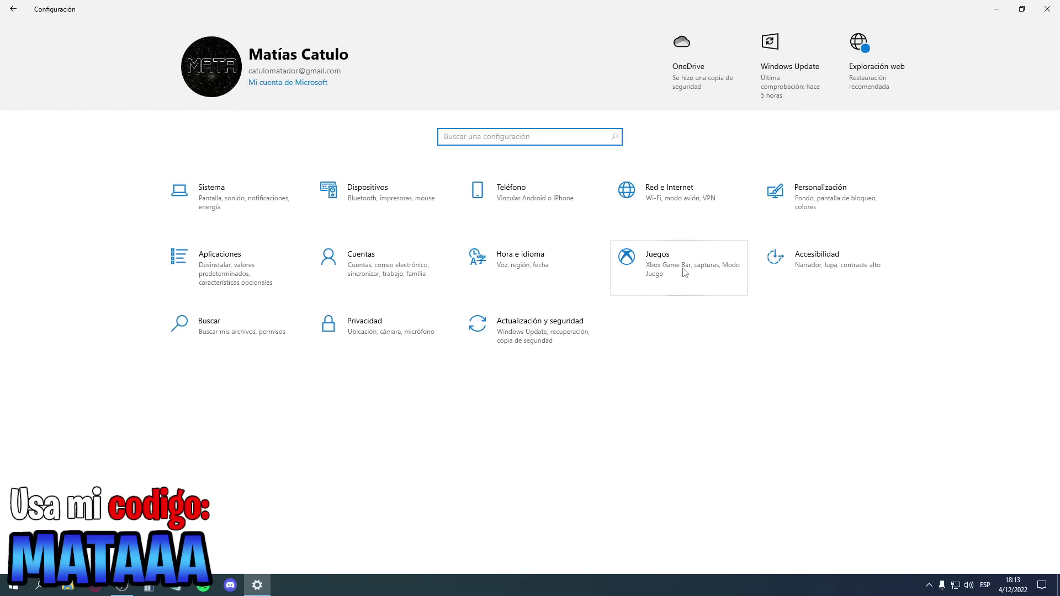
Open the Juegos settings and turn off Xbox Game Bar and its opening with the controller button
left_click(682, 273)
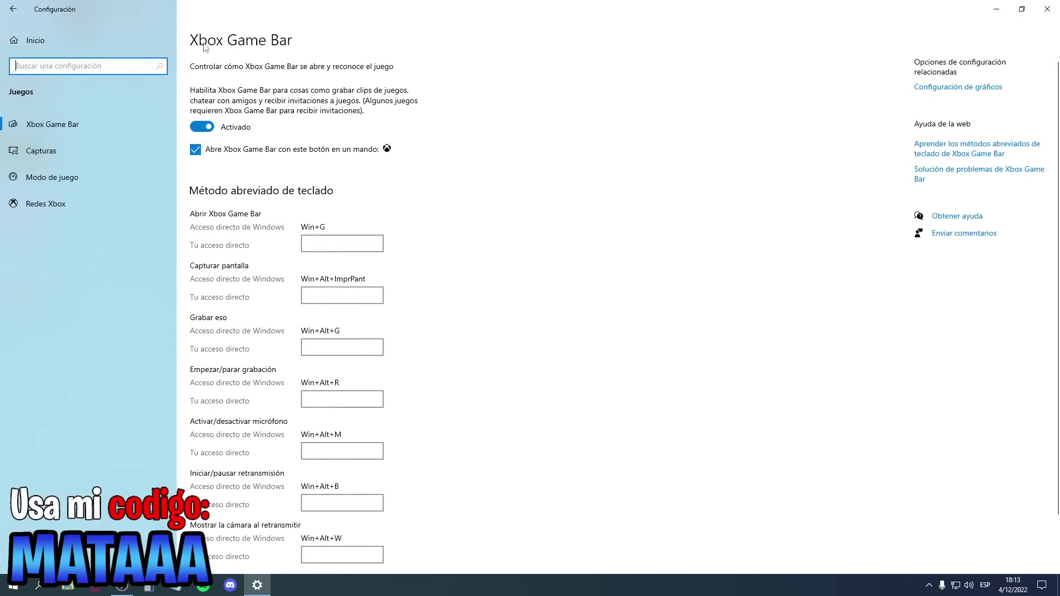
left_click(200, 130)
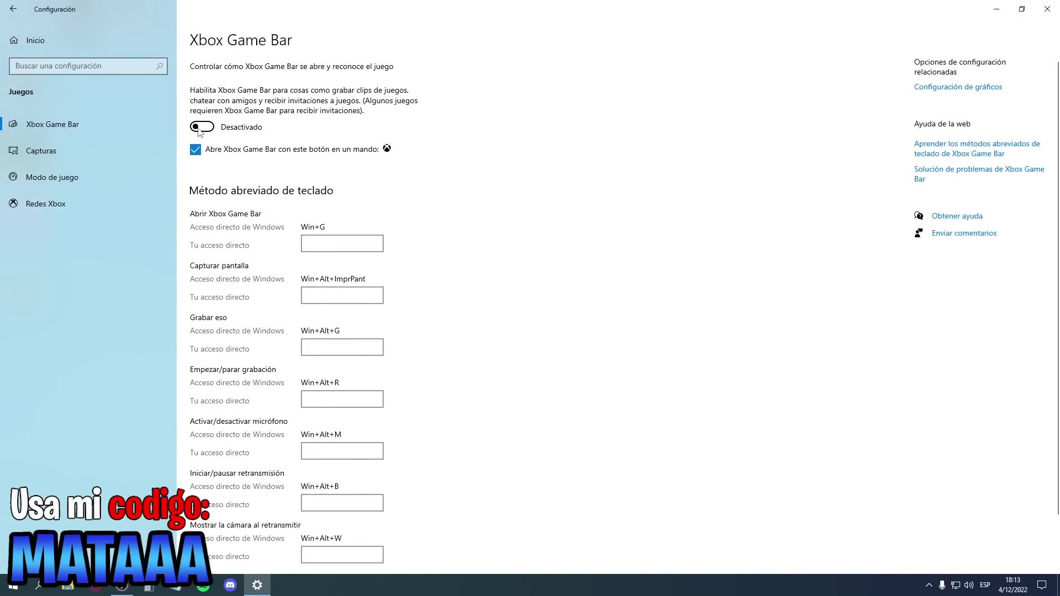
left_click(200, 130)
left_click(199, 130)
left_click(201, 130)
left_click(206, 152)
scroll(473, 260, "down", 2)
scroll(445, 309, "up", 2)
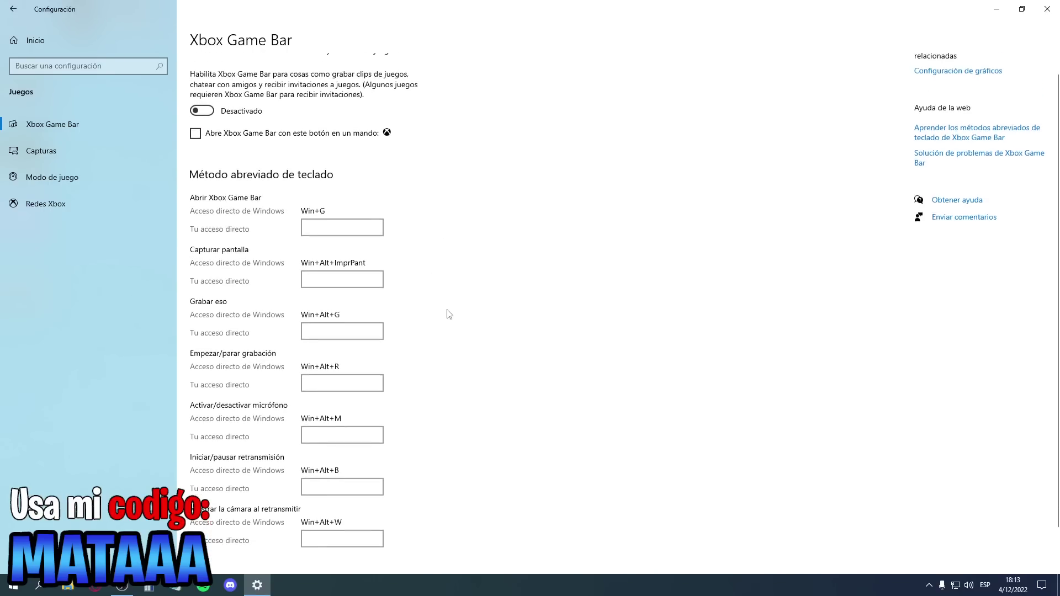
Review the Capturas, Modo de juego and Pantalla settings and return to the Settings home page
left_click(66, 151)
left_click(76, 176)
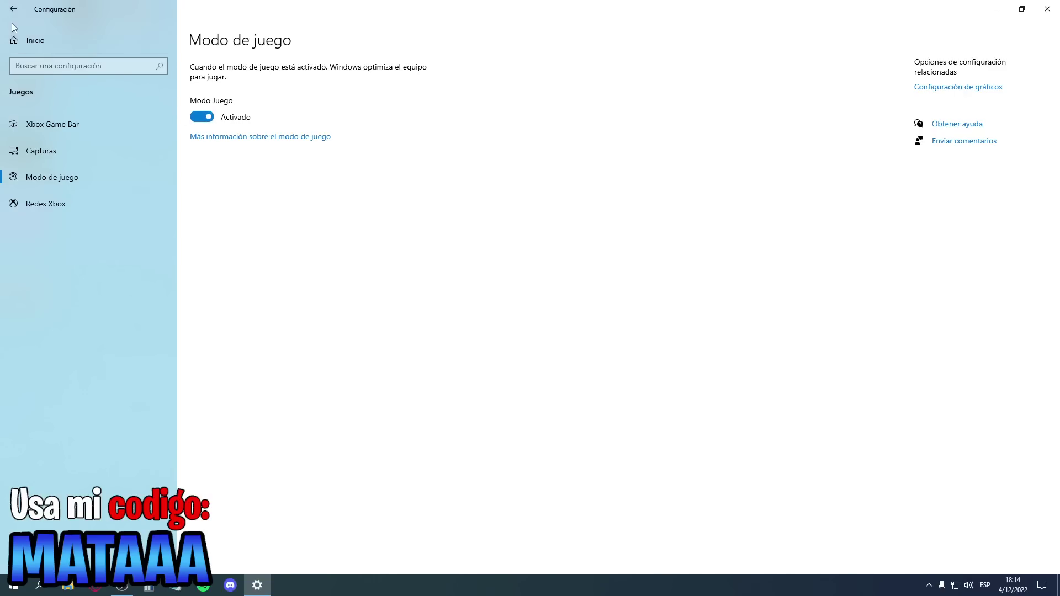
left_click(22, 41)
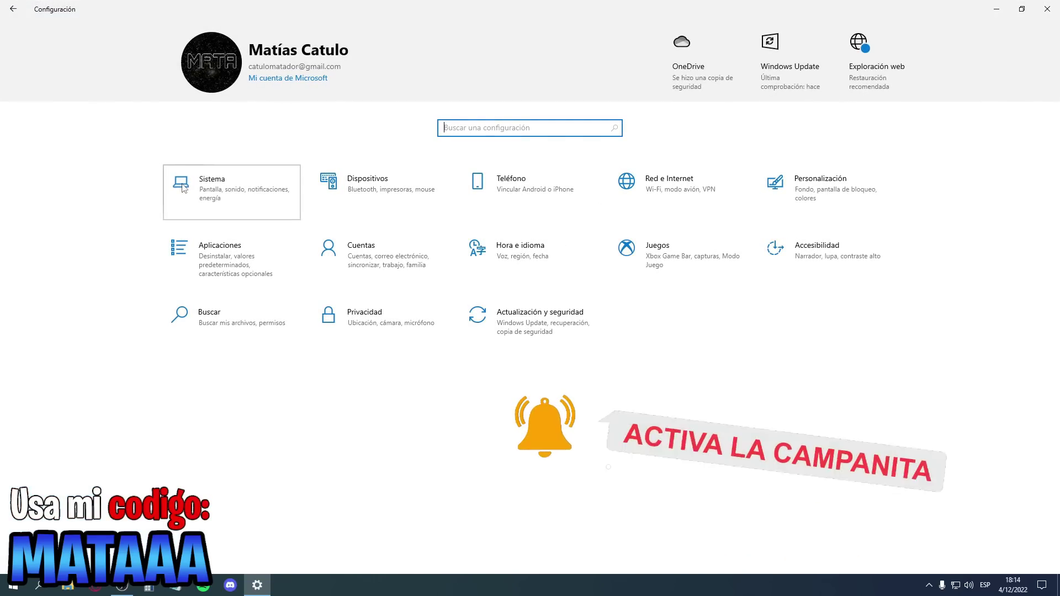
left_click(232, 213)
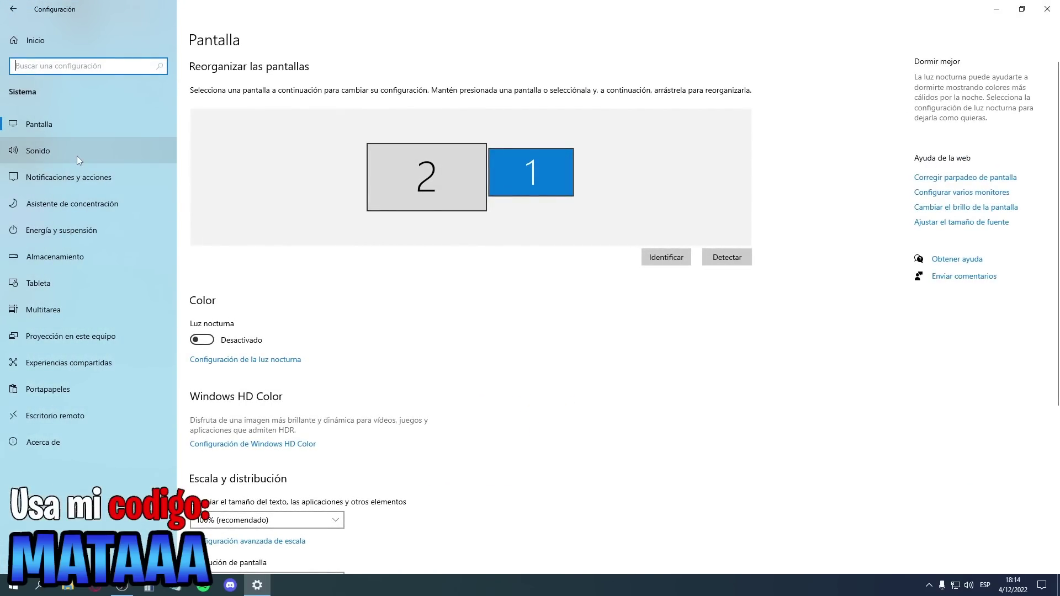
key("alt+Left")
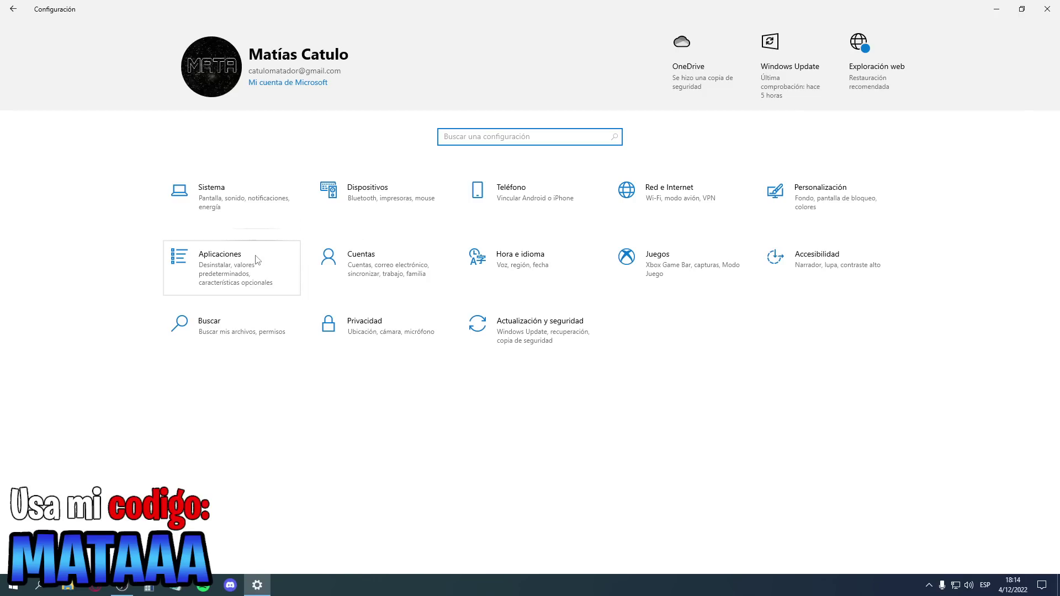
Open the Privacidad settings and check the device's location access on the Ubicación page
left_click(332, 326)
left_click(132, 318)
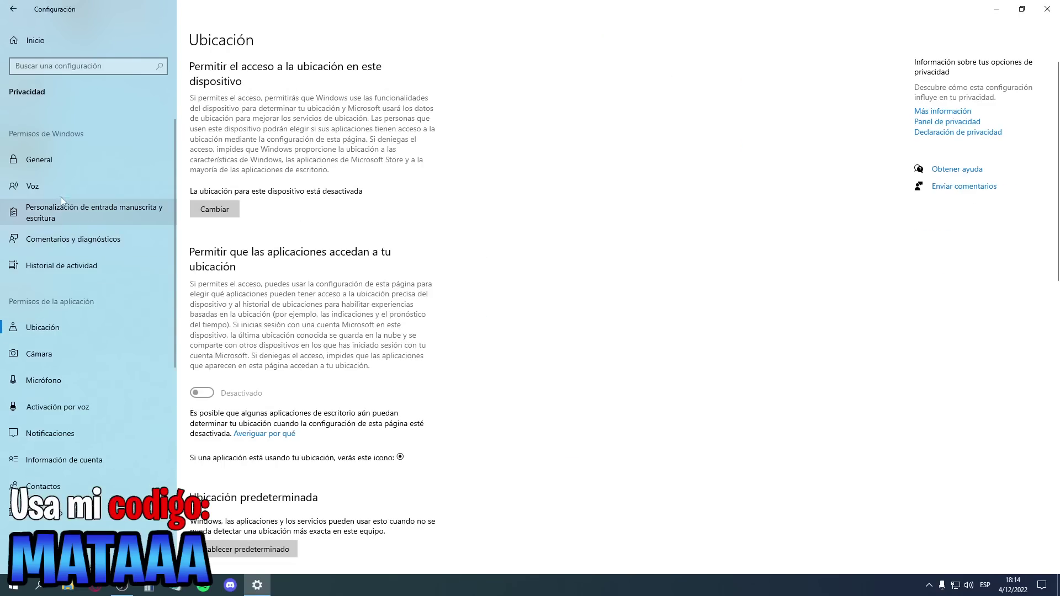
left_click(215, 213)
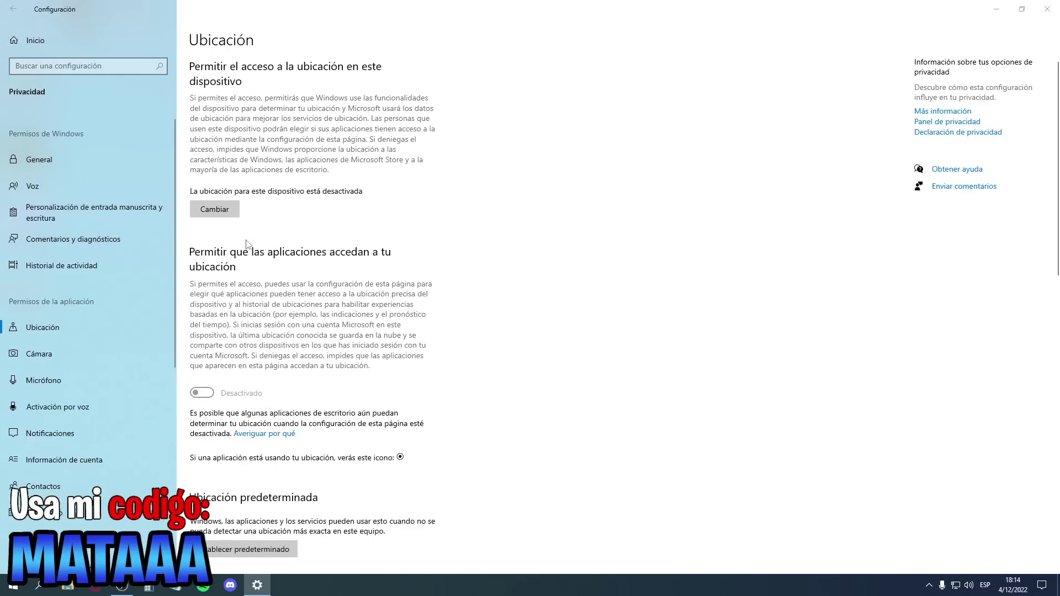
left_click(235, 257)
scroll(99, 303, "up", 2)
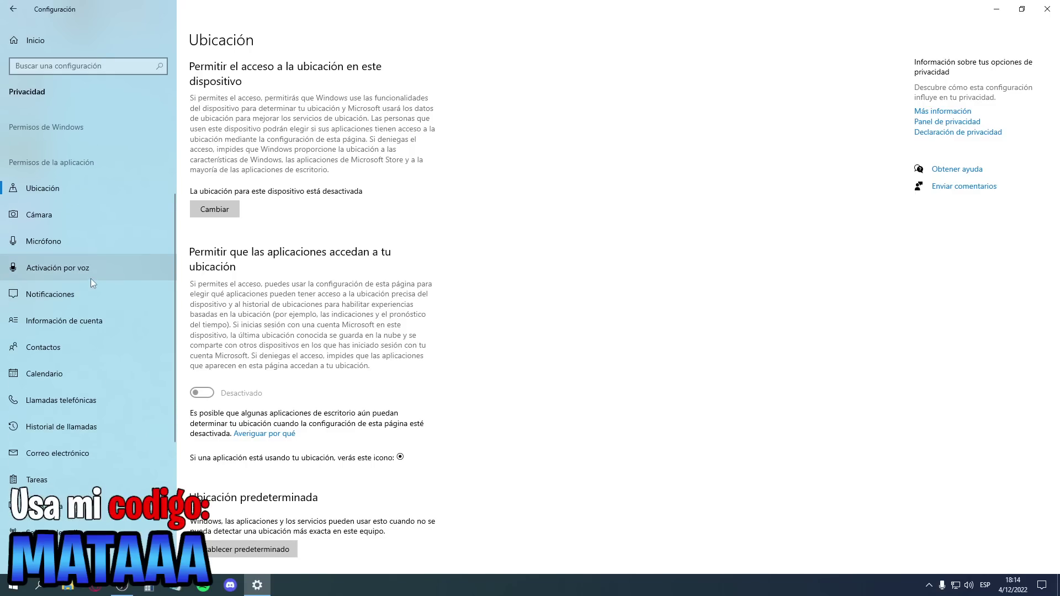
Look through the Cámara, Micrófono and Activación por voz permission pages
left_click(65, 218)
left_click(68, 242)
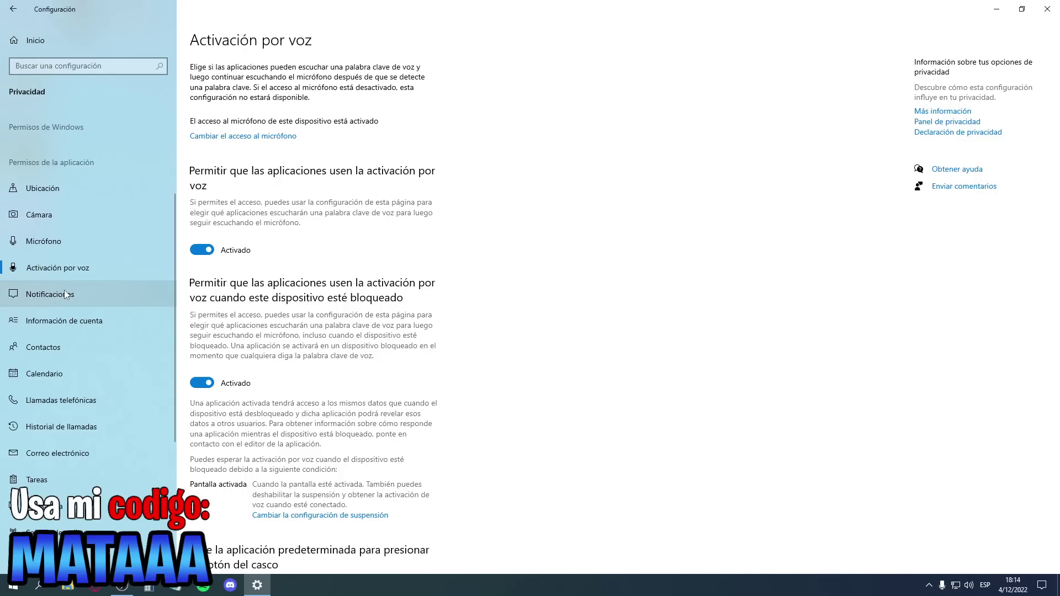
left_click(80, 317)
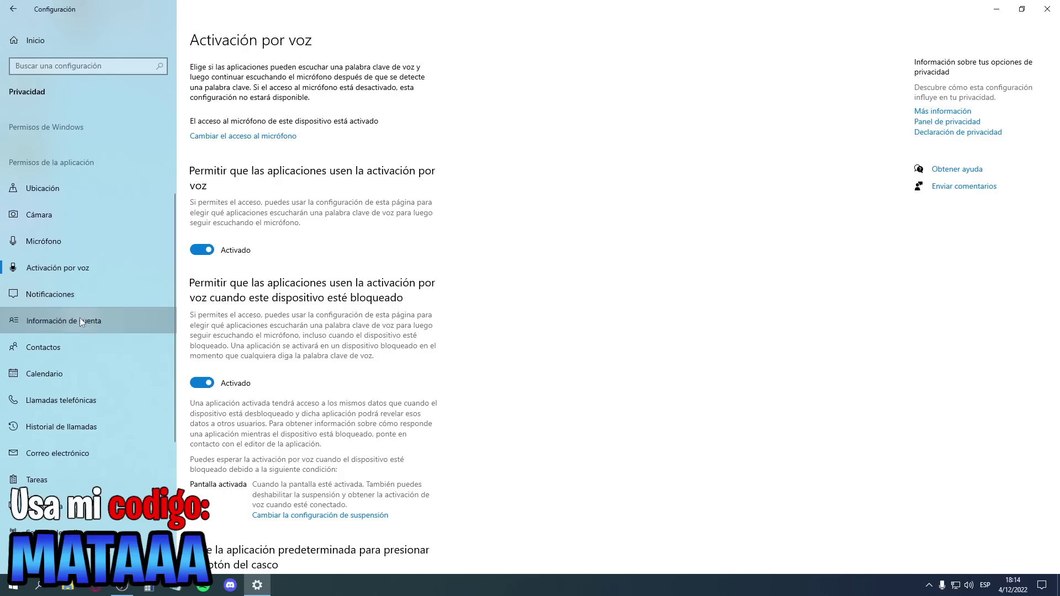
Turn off this device's access to user notifications in the Notificaciones permissions
left_click(78, 297)
left_click(217, 176)
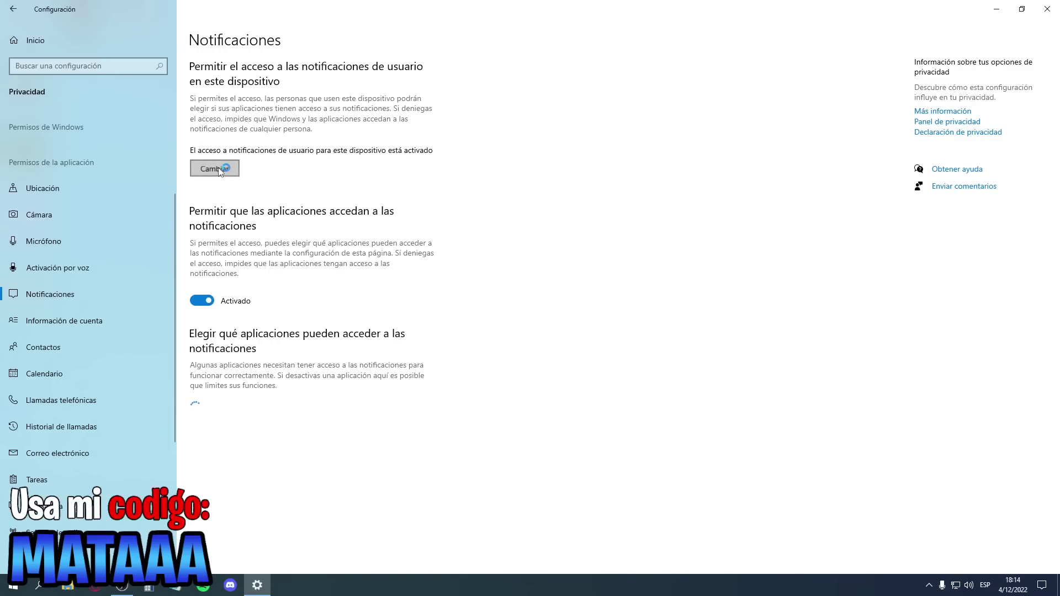
left_click(177, 135)
left_click(95, 322)
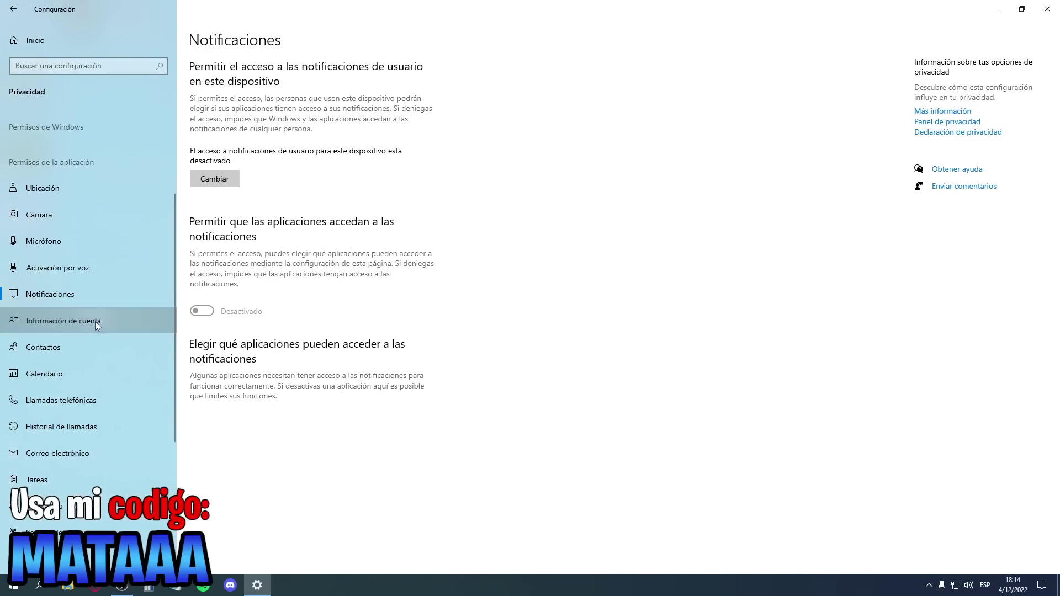
Turn off this device's access to account information in the Información de cuenta permissions
left_click(80, 320)
left_click(215, 178)
left_click(163, 137)
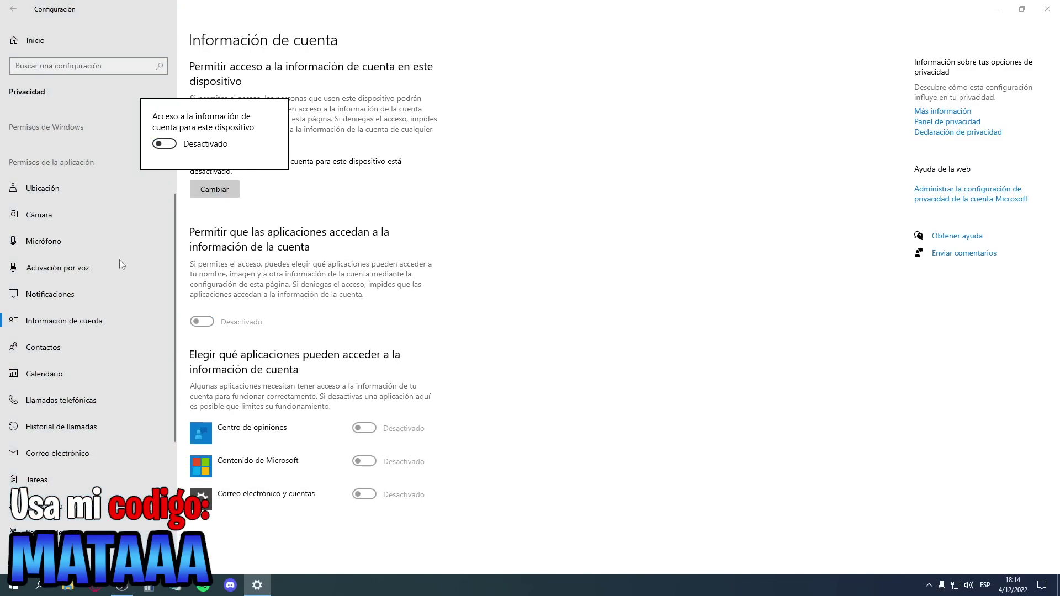
left_click(88, 349)
Turn off this device's access to contacts in the Contactos permissions
left_click(88, 348)
left_click(199, 163)
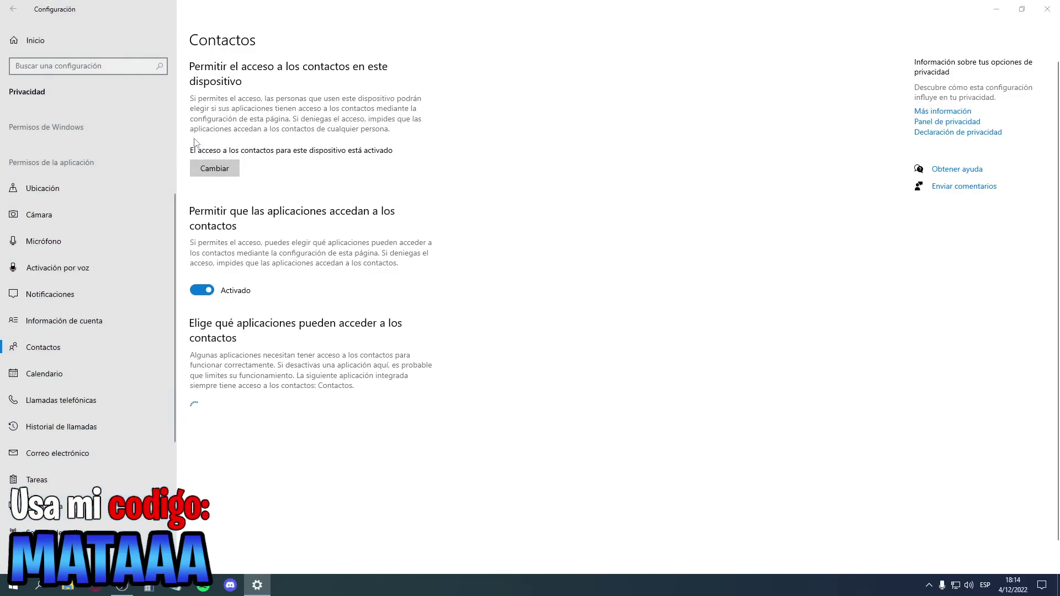
left_click(164, 133)
left_click(76, 381)
Turn off this device's access to the calendar in the Calendario permissions
left_click(77, 373)
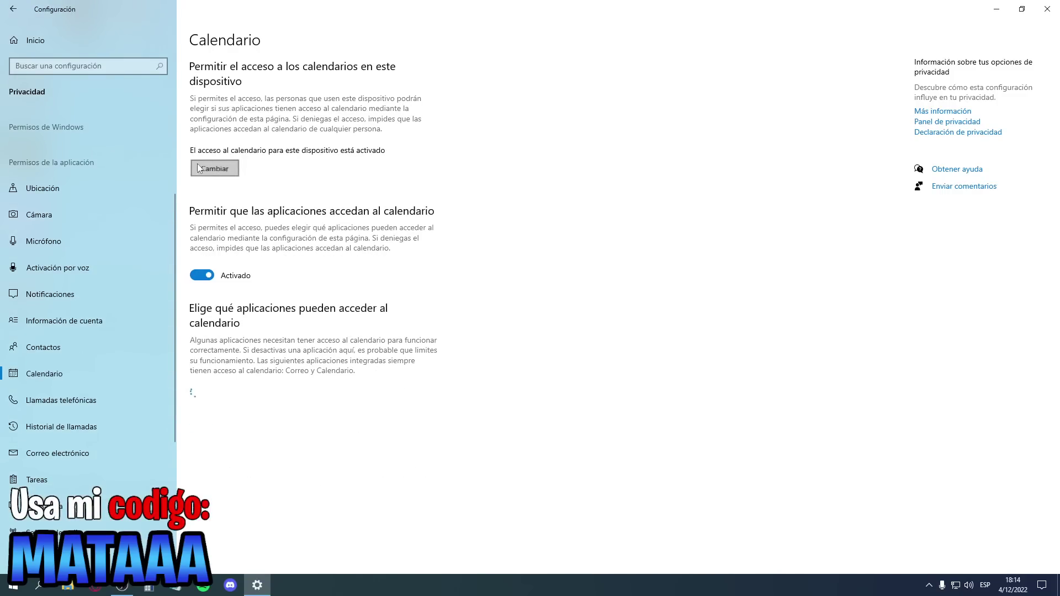
left_click(203, 168)
left_click(196, 134)
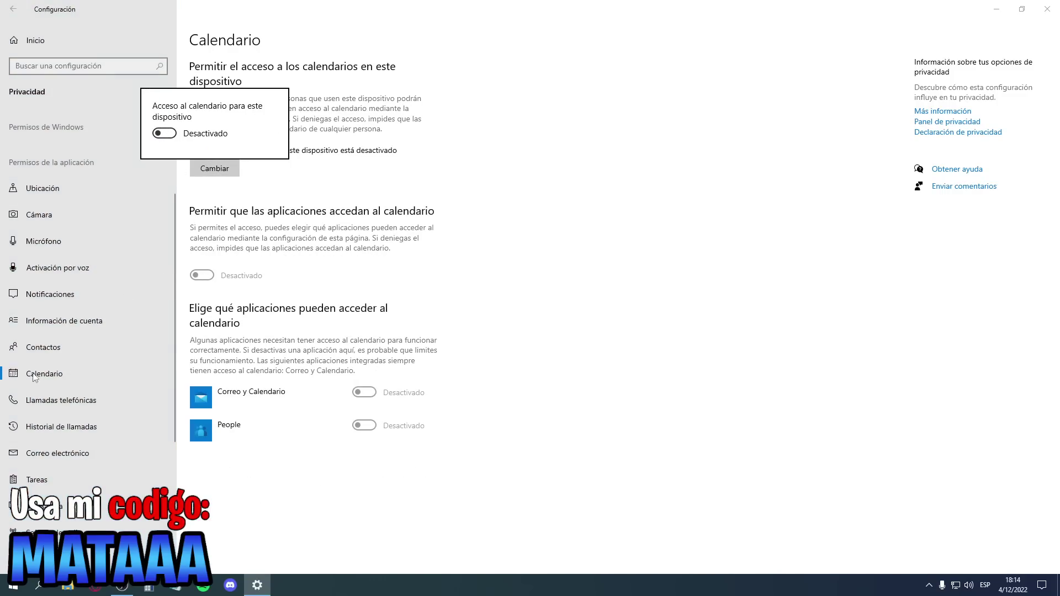
left_click(48, 405)
Turn off this device's access to phone calls in the Llamadas telefónicas permissions
left_click(48, 406)
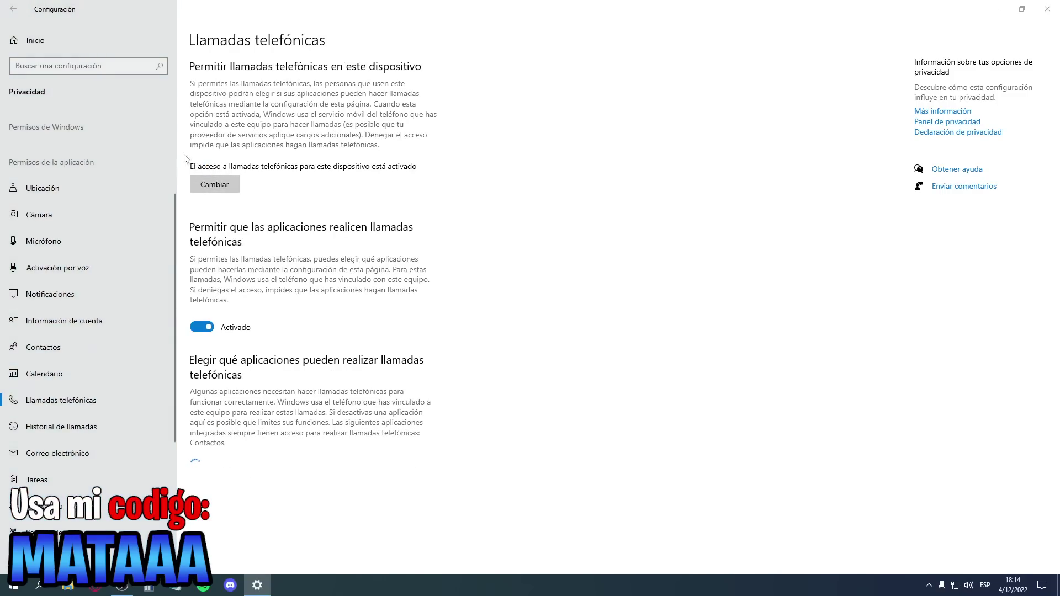
left_click(197, 147)
left_click(265, 345)
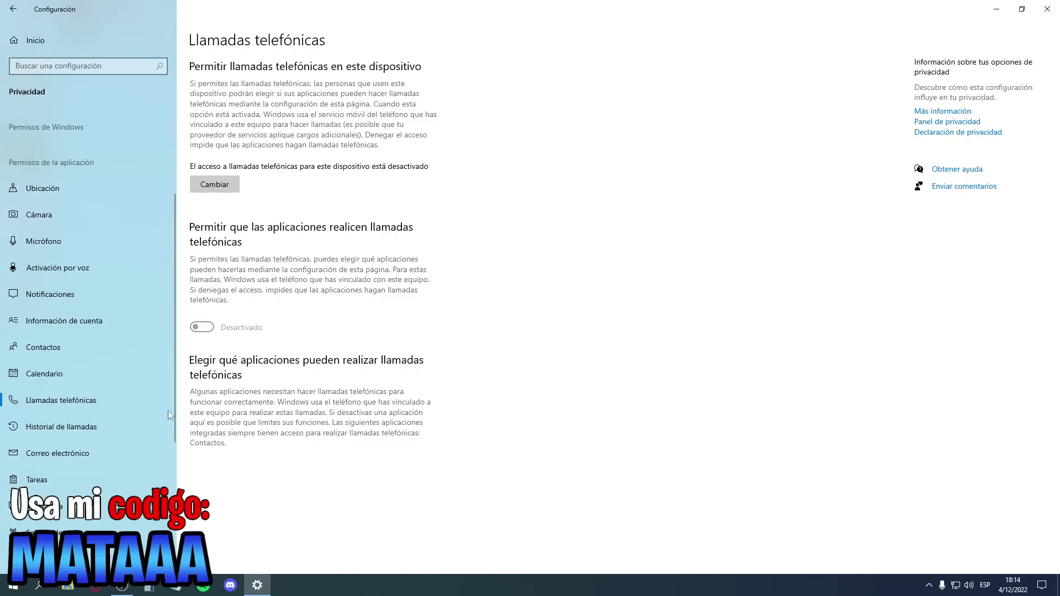
Turn off this device's access to the call history in the Historial de llamadas permissions
left_click(86, 434)
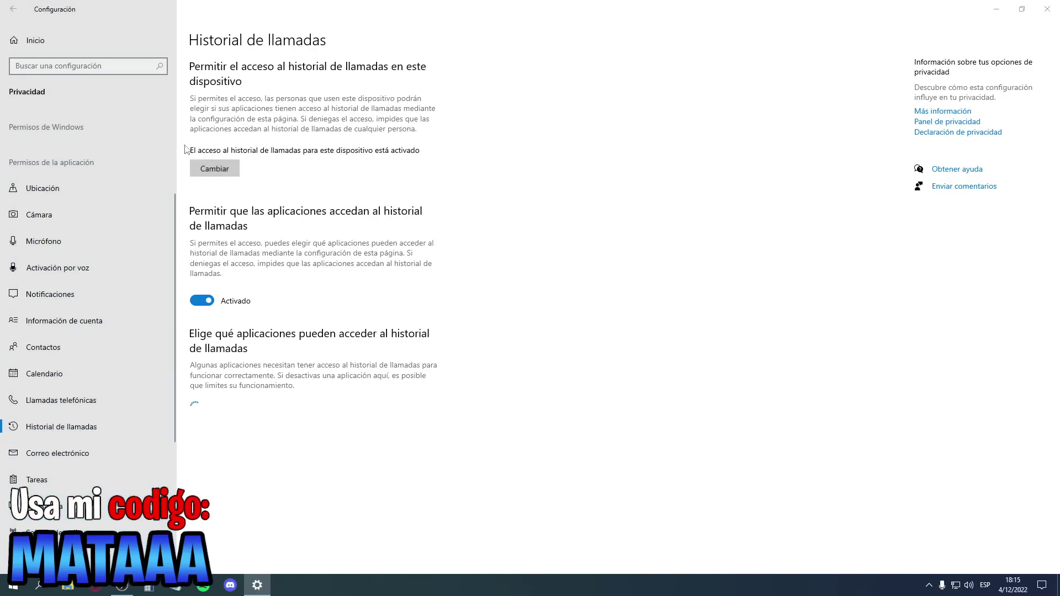
left_click(214, 169)
left_click(160, 133)
Turn off this device's access to e-mail in the Correo electrónico permissions
left_click(58, 454)
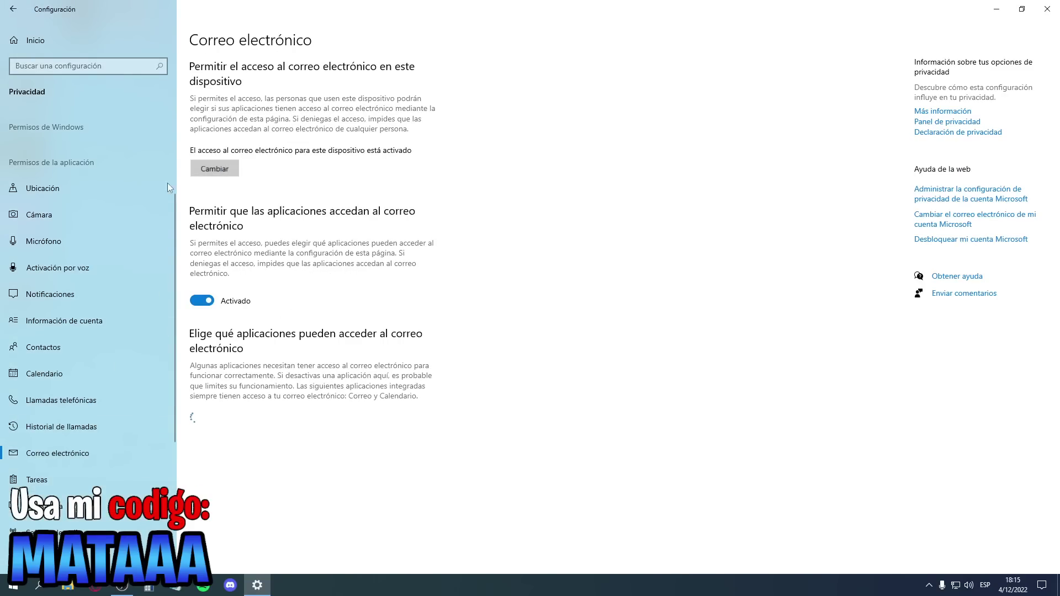
left_click(214, 168)
left_click(166, 237)
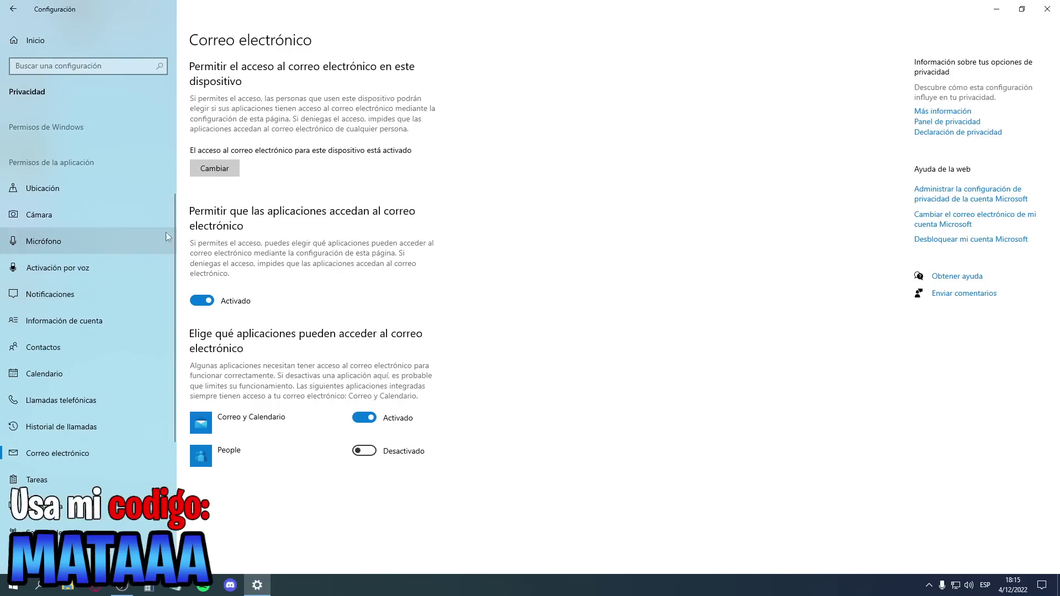
left_click(214, 168)
left_click(164, 133)
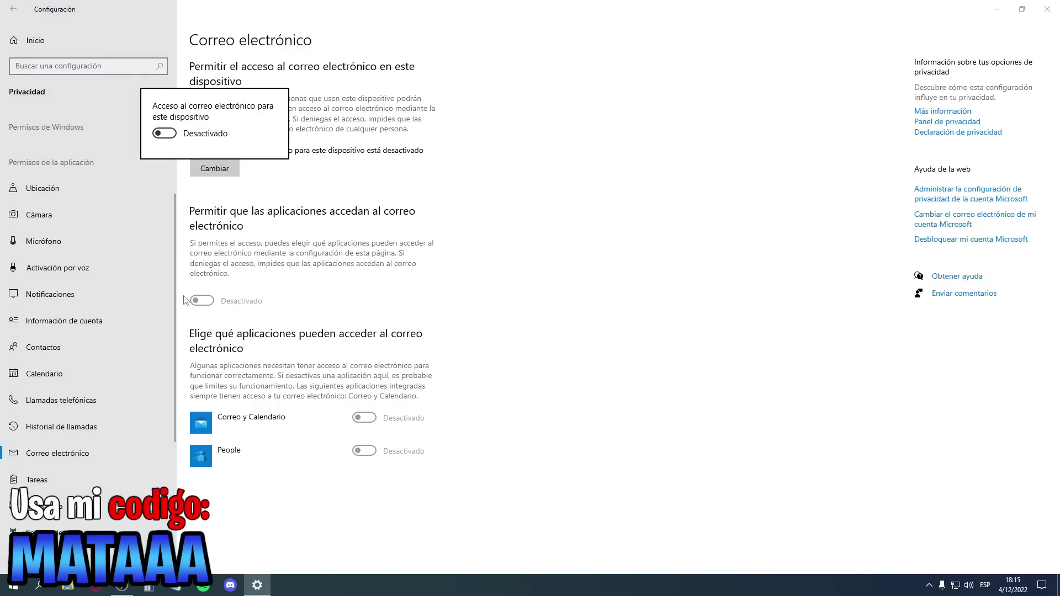
Turn off this device's access to tasks in the Tareas permissions
left_click(185, 300)
scroll(50, 403, "down", 1)
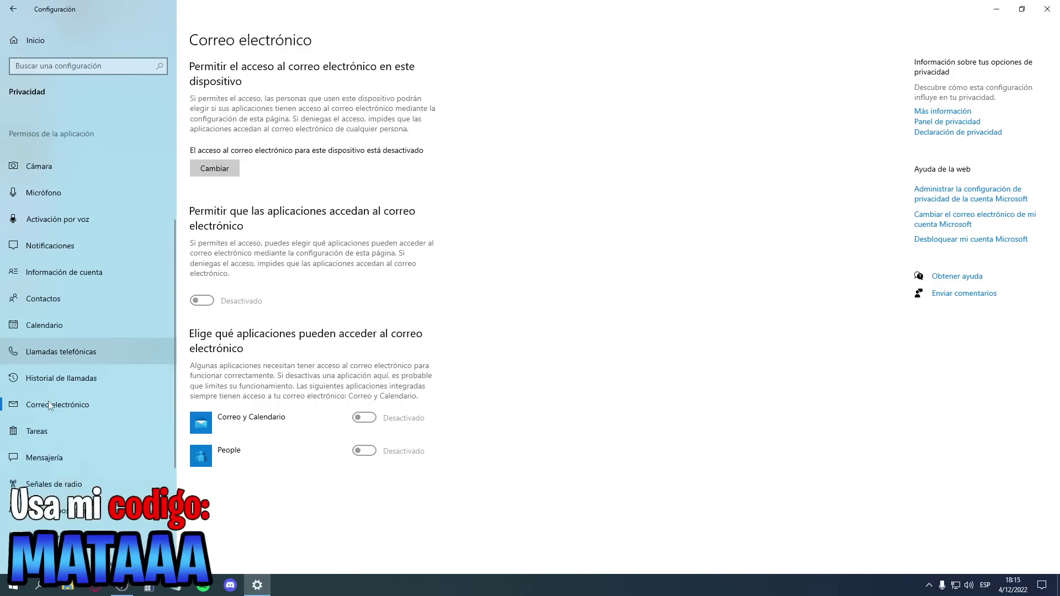
scroll(52, 355, "up", 1)
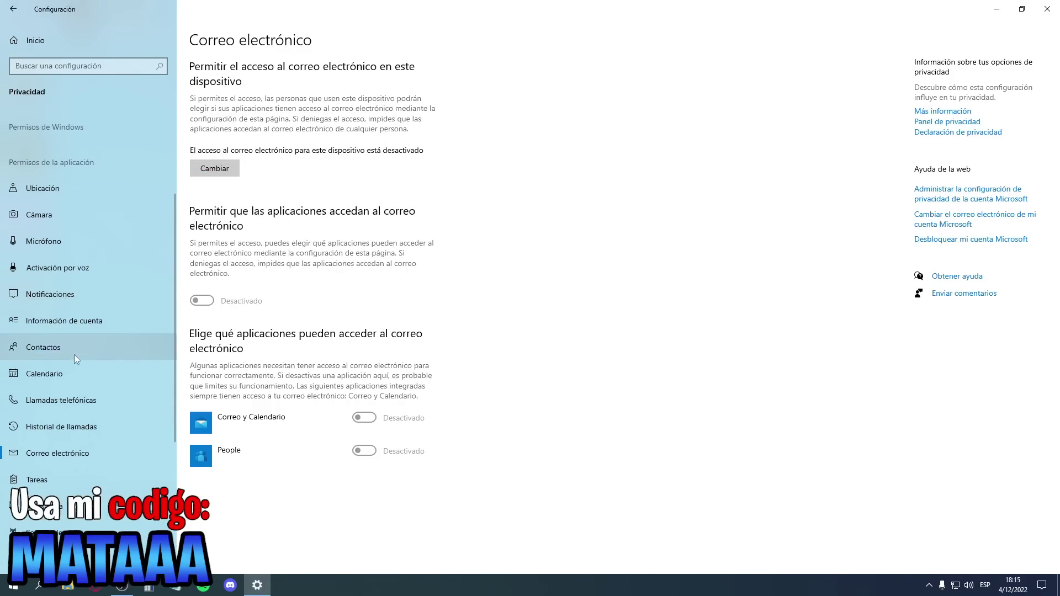
scroll(74, 359, "down", 1)
left_click(83, 407)
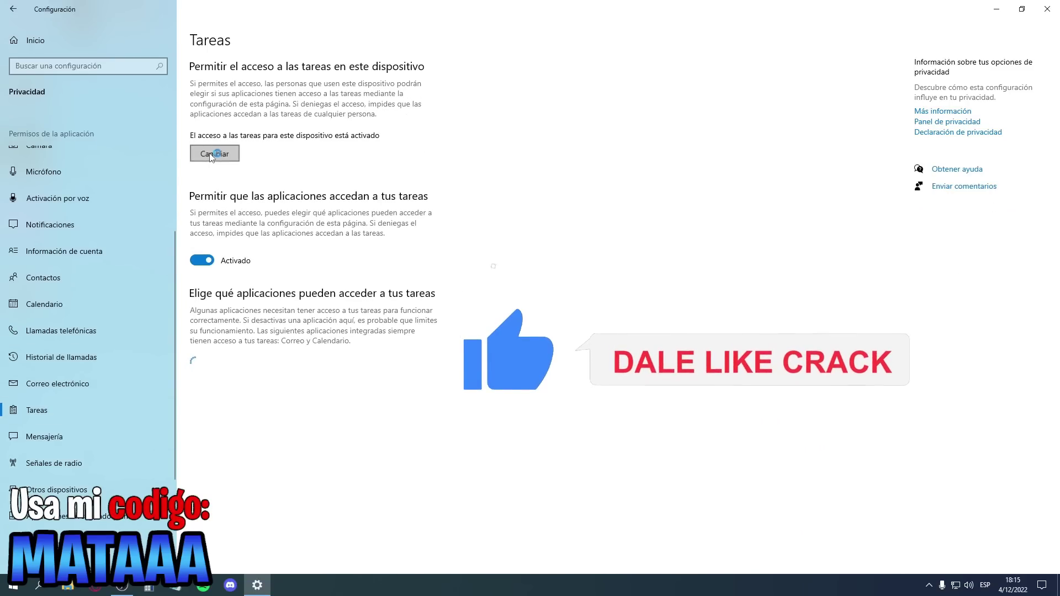
left_click(211, 155)
left_click(157, 118)
Turn off this device's access to messages in the Mensajería permissions
left_click(87, 442)
left_click(87, 439)
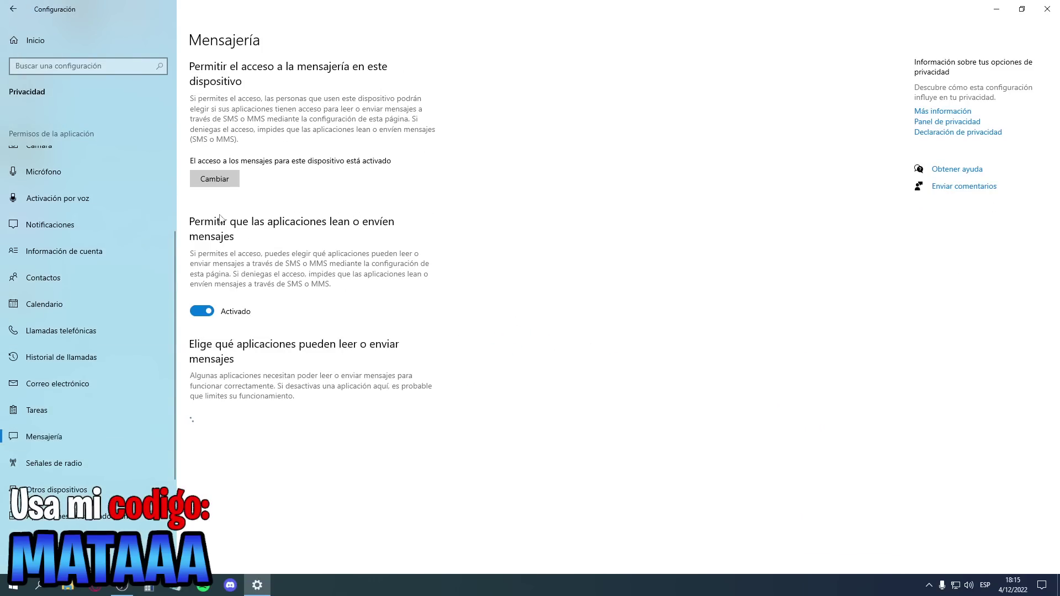
left_click(214, 179)
left_click(164, 143)
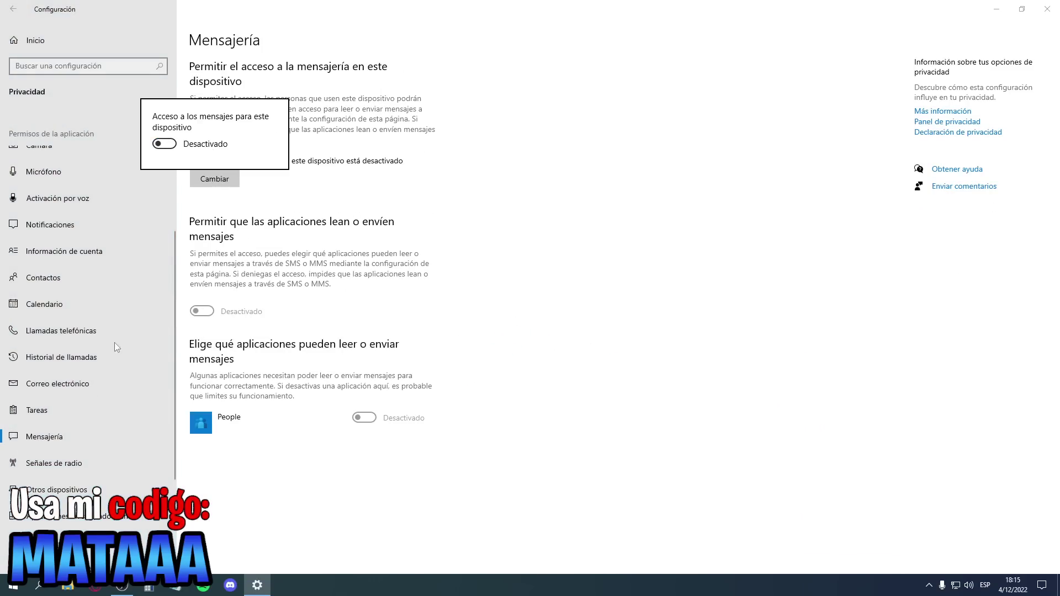
Turn off this device's access to radio signal control in the Señales de radio permissions
left_click(81, 462)
left_click(82, 462)
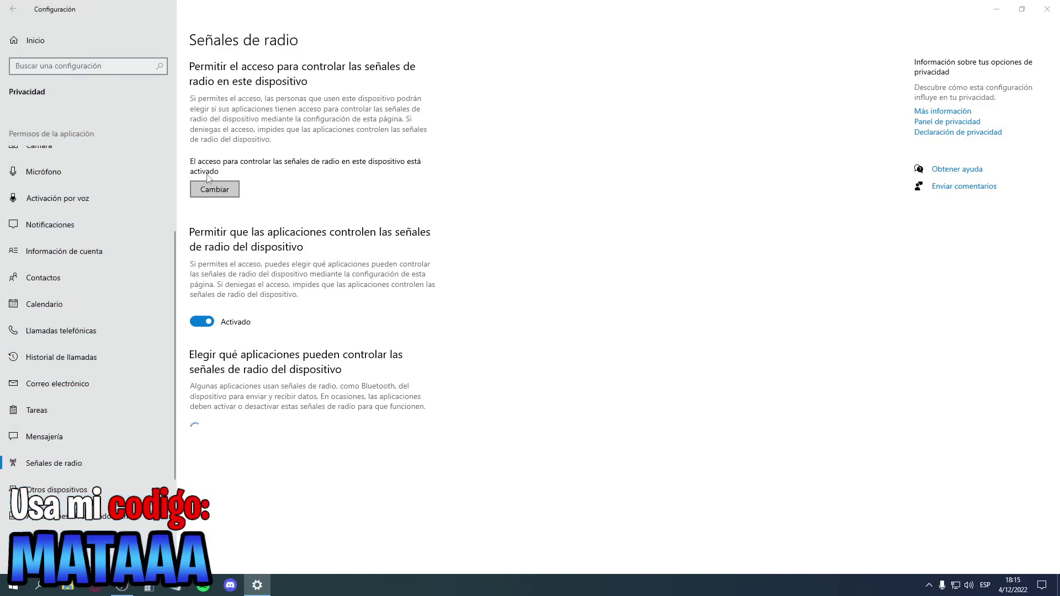
left_click(212, 187)
left_click(172, 155)
left_click(413, 246)
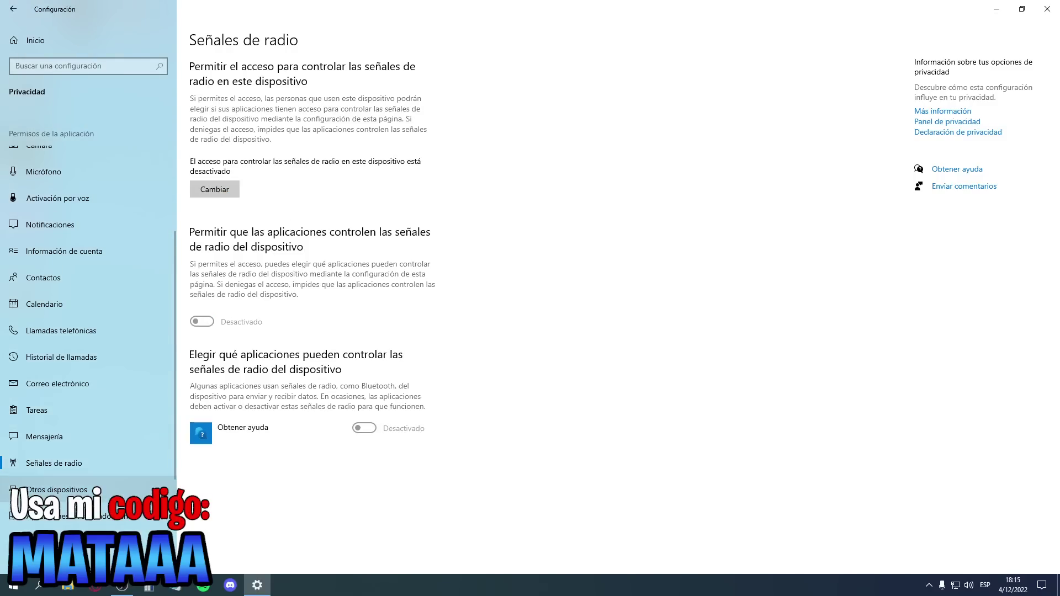
Turn off communication with unpaired devices in the Otros dispositivos permissions
scroll(97, 430, "down", 2)
left_click(94, 426)
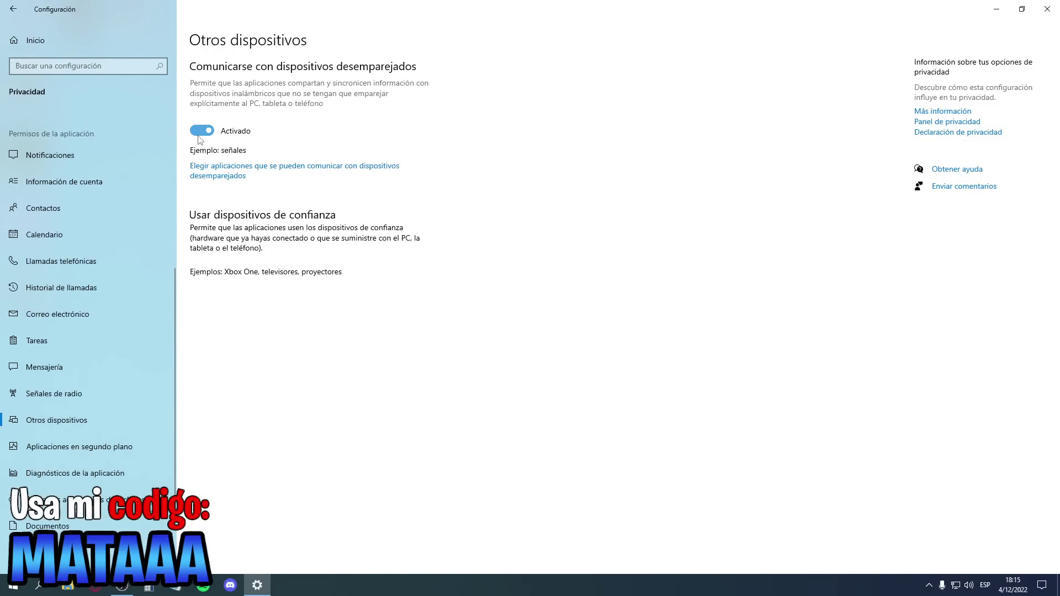
scroll(104, 427, "down", 2)
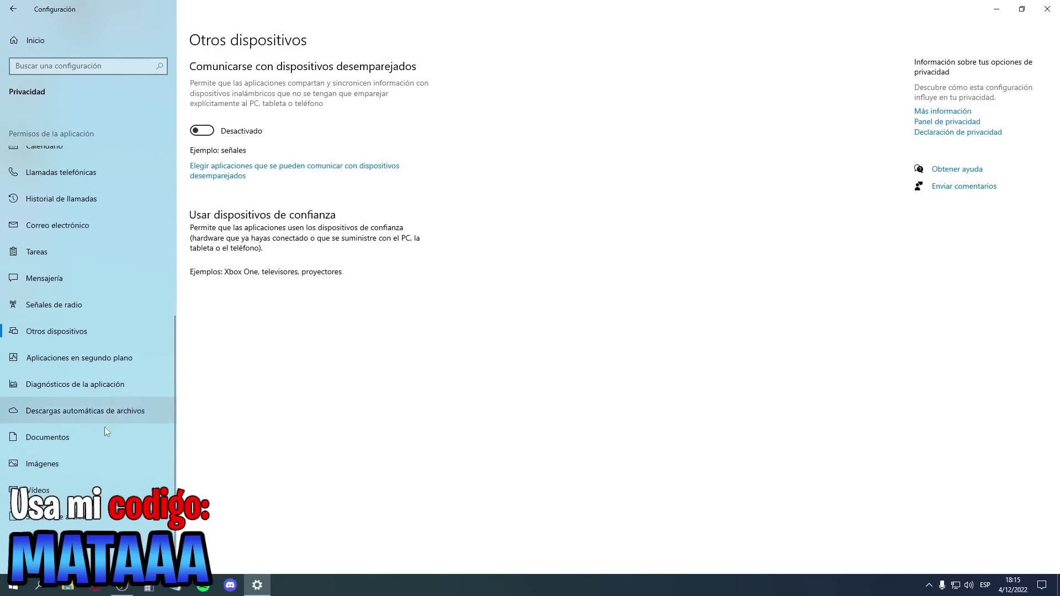
left_click(85, 355)
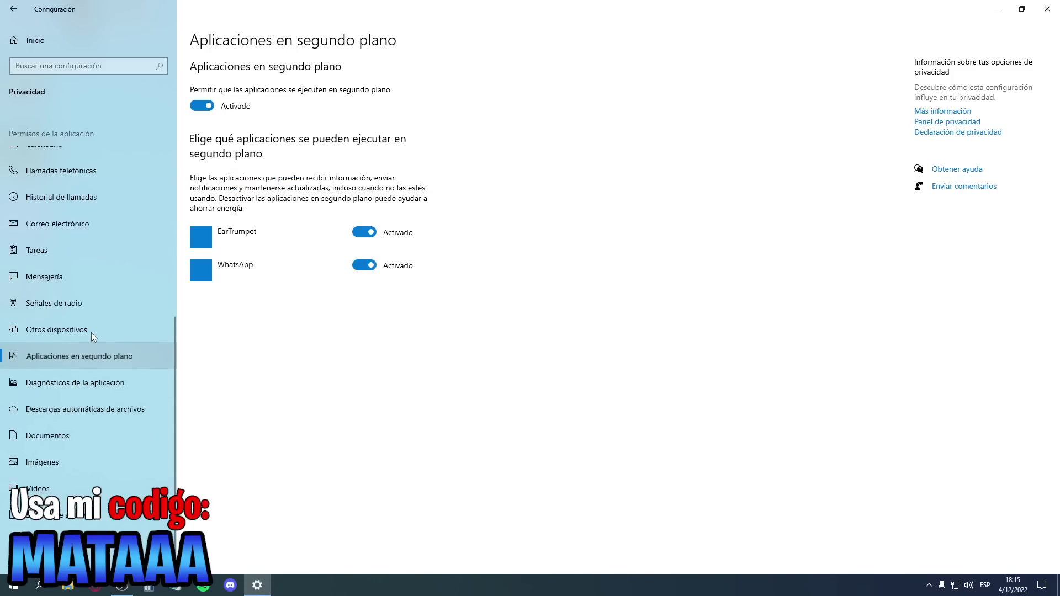
left_click(91, 332)
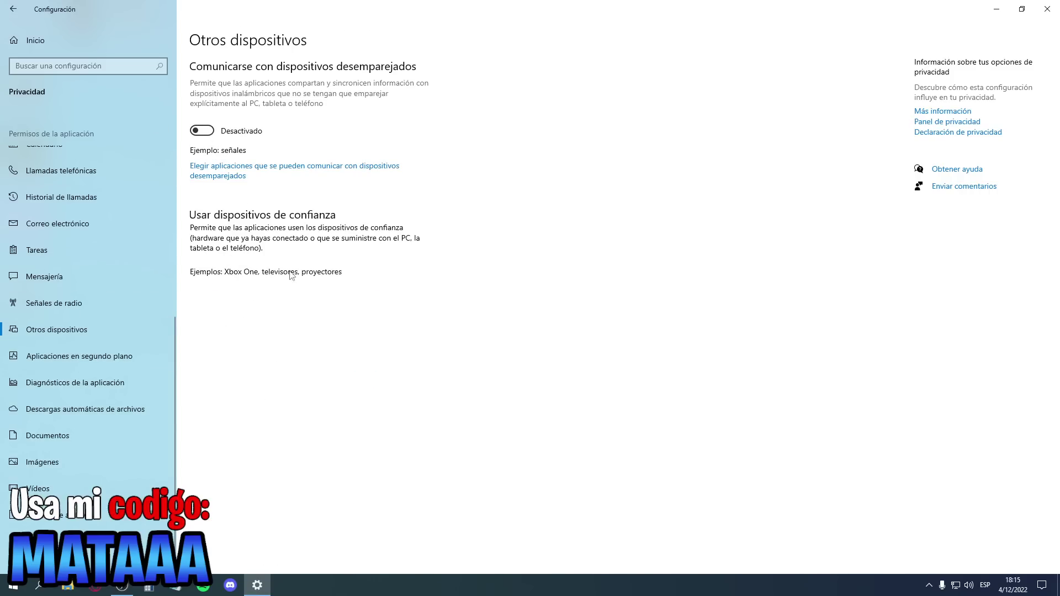
Under Aplicaciones en segundo plano, turn off Skype, Solitaire & Casual Games, Visor 3D, Xbox Console Companion and Xbox Game Bar
left_click(111, 356)
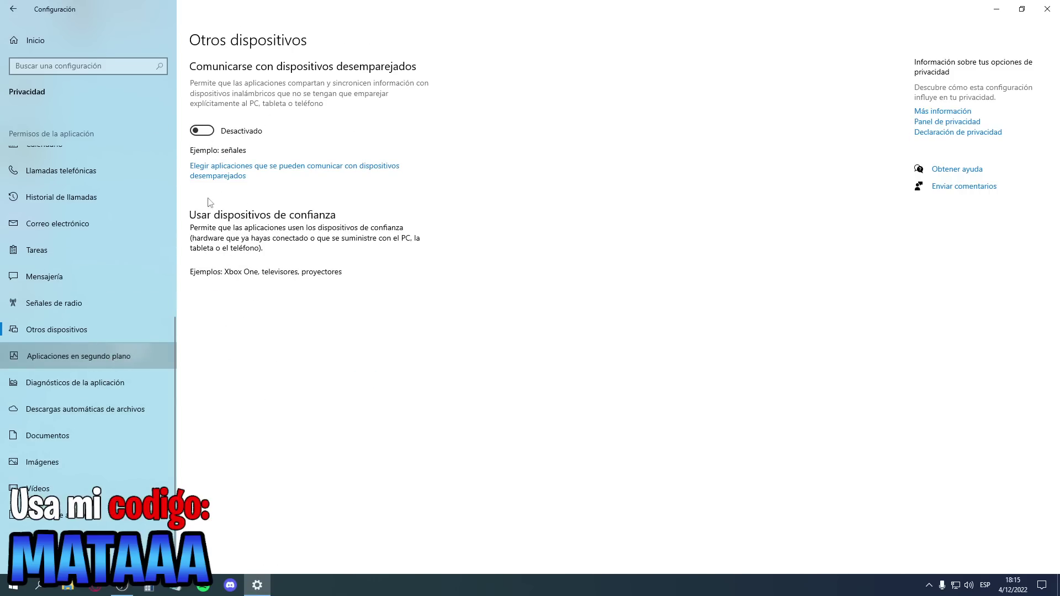
scroll(353, 153, "down", 5)
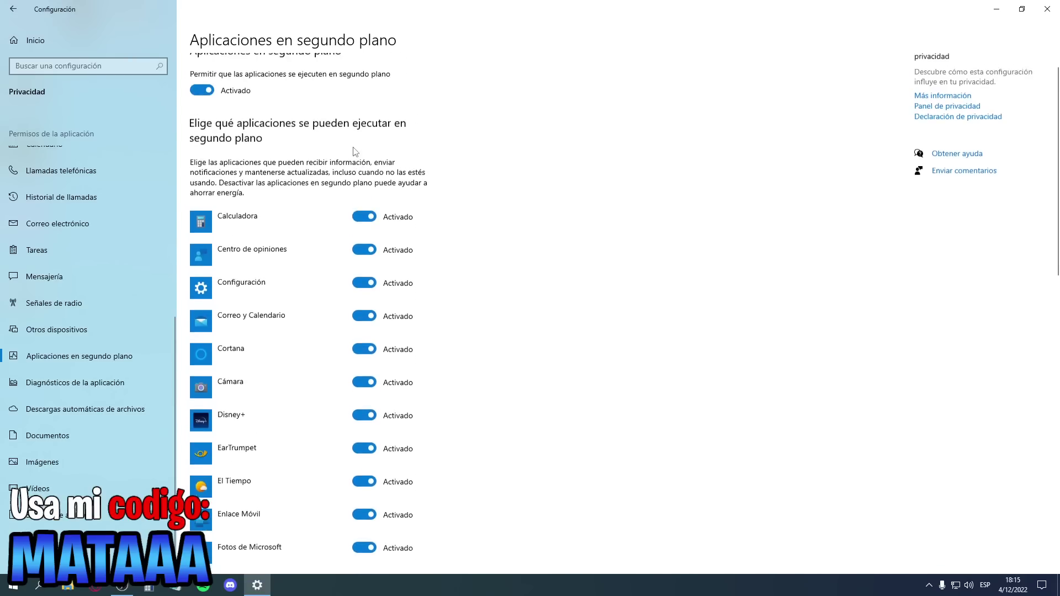
scroll(350, 151, "down", 7)
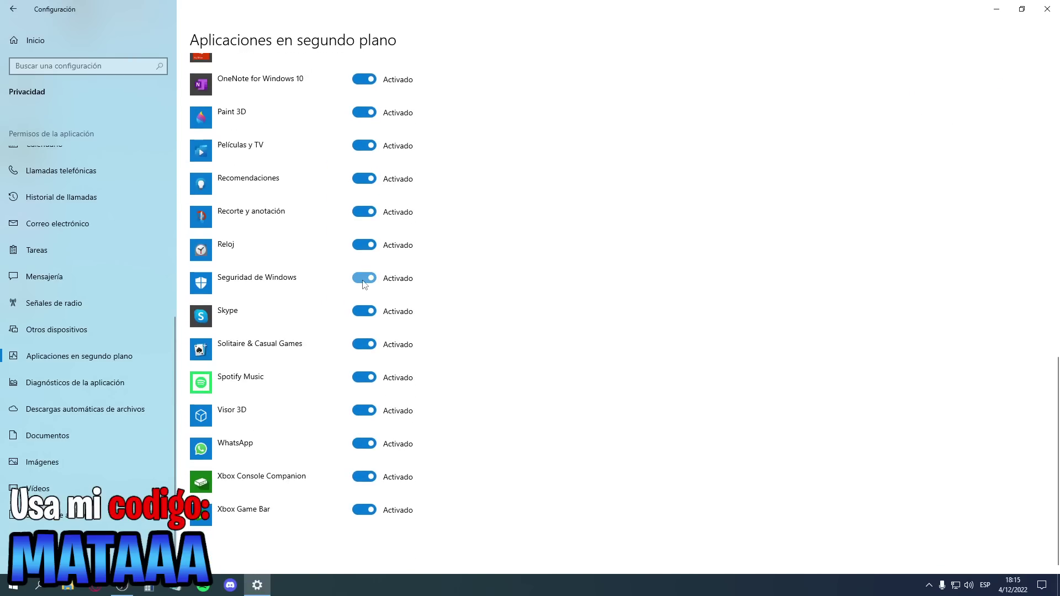
left_click(364, 311)
left_click(364, 345)
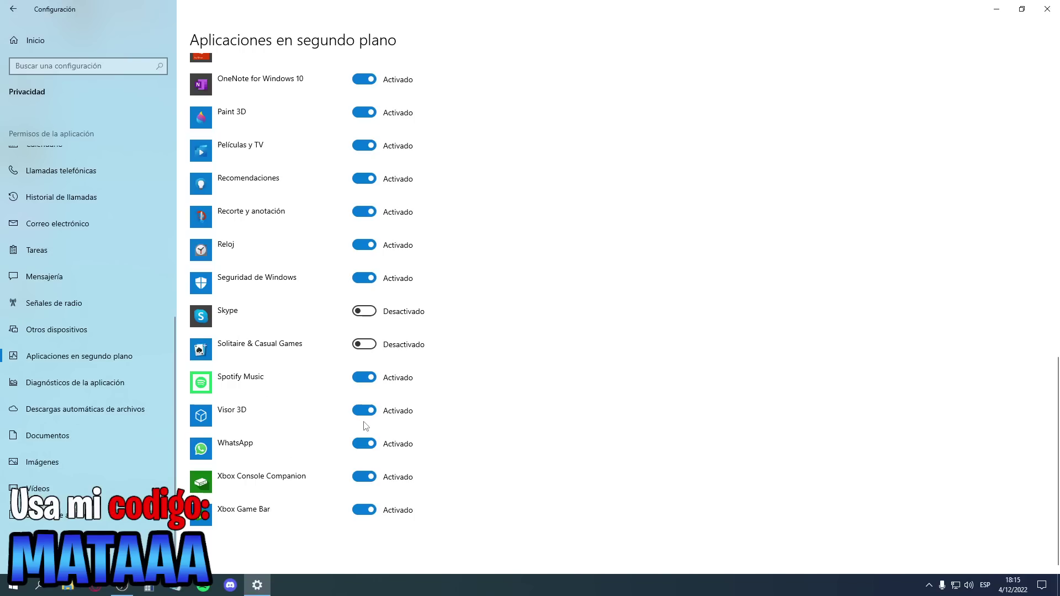
left_click(364, 411)
left_click(366, 478)
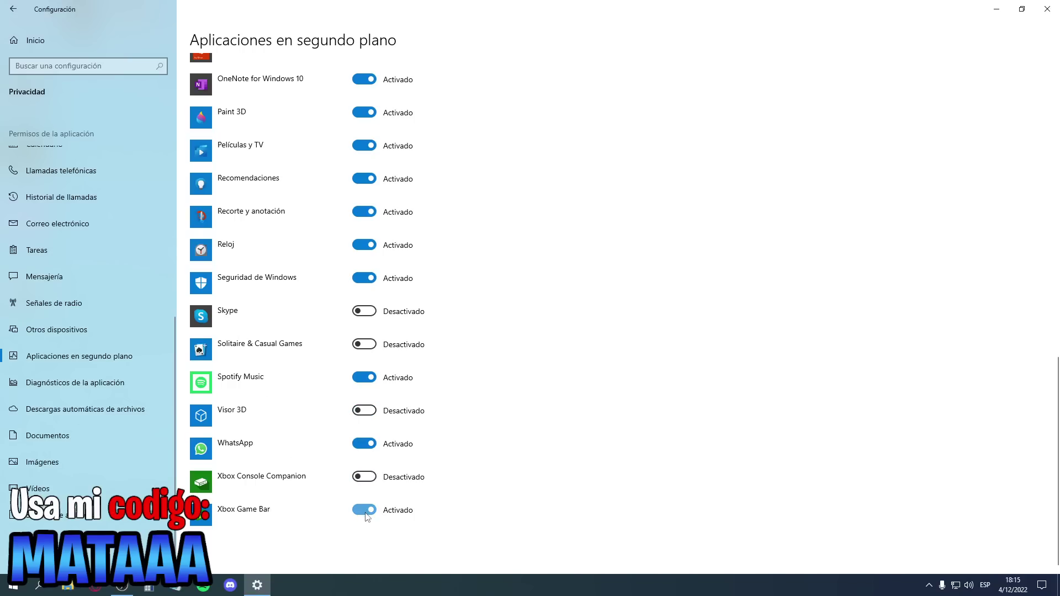
Turn off background running for Reloj, Recorte y anotación, Recomendaciones, Películas y TV and Paint 3D
scroll(315, 497, "up", 3)
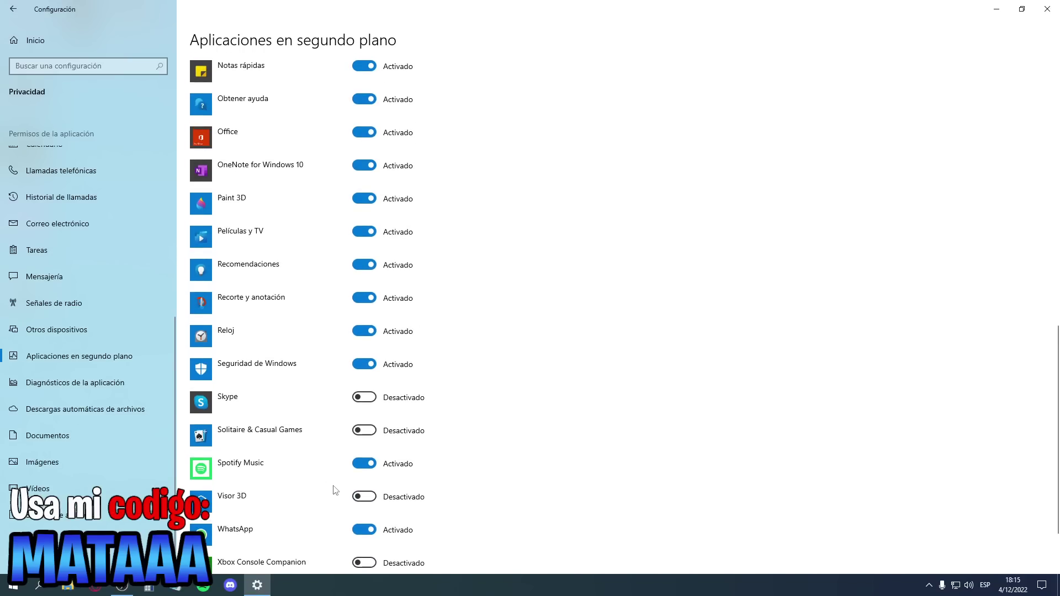
scroll(335, 475, "up", 3)
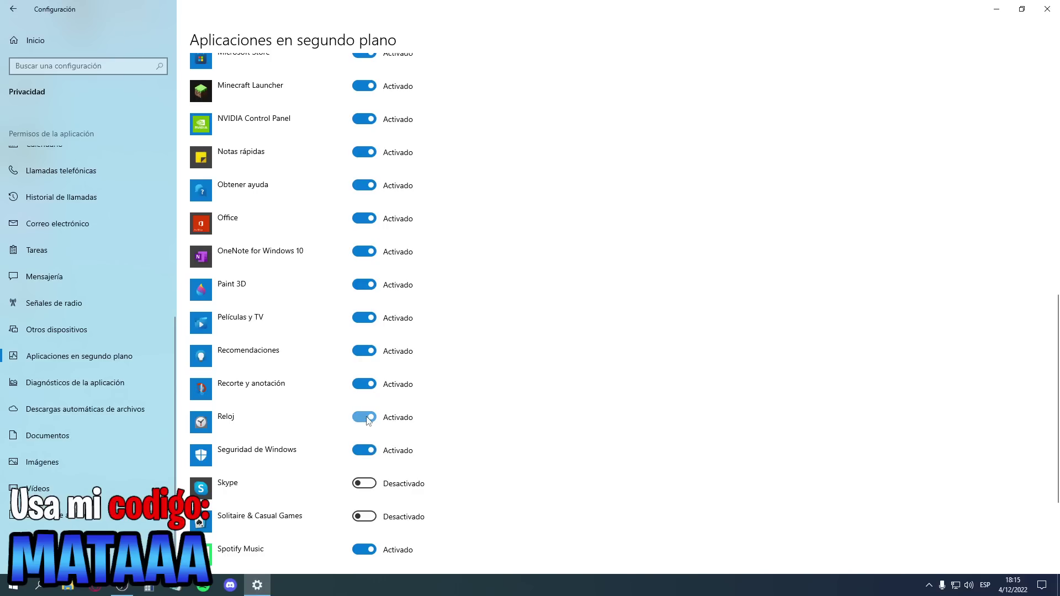
left_click(368, 419)
left_click(357, 383)
left_click(360, 351)
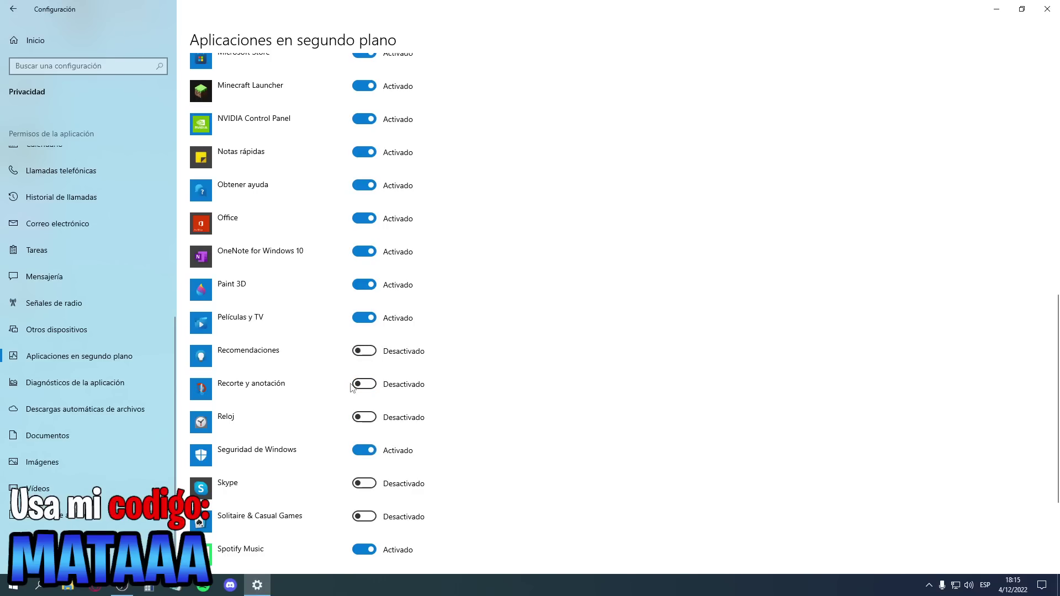
scroll(359, 398, "up", 3)
left_click(360, 403)
left_click(357, 375)
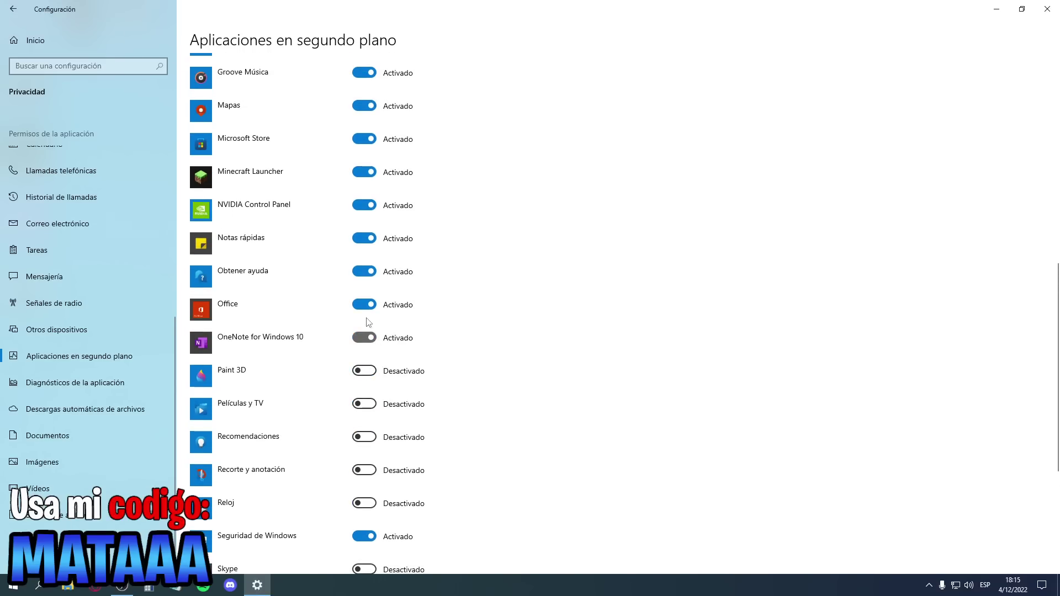
Turn off background running for OneNote for Windows 10, Office, Obtener ayuda and Notas rápidas
left_click(365, 335)
left_click(365, 304)
left_click(365, 272)
scroll(367, 273, "up", 3)
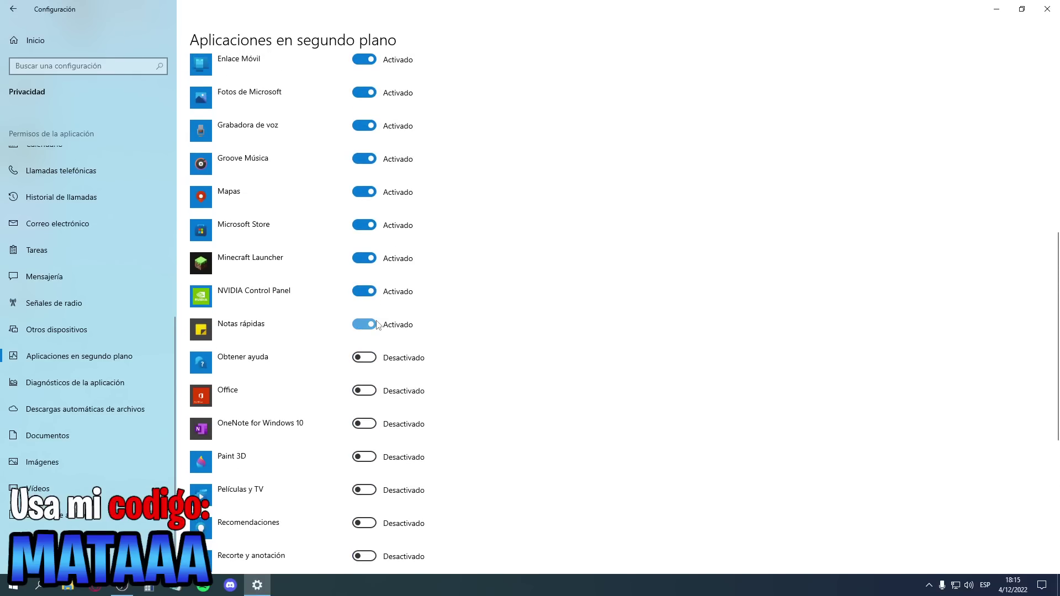
left_click(376, 325)
Turn off background running for Microsoft Store, Mapas and Groove Música
scroll(375, 337, "up", 3)
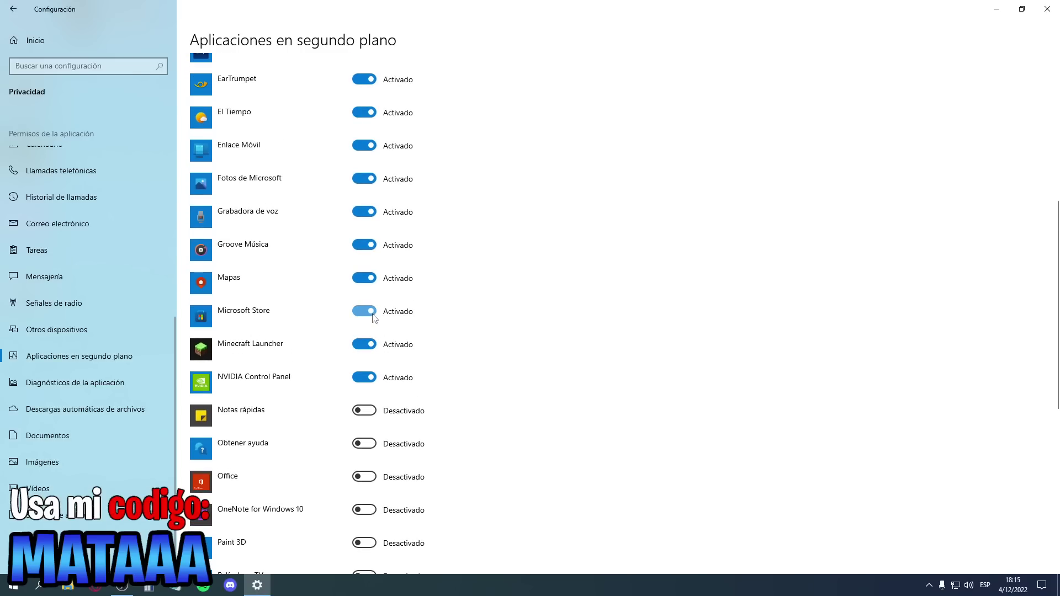
left_click(374, 317)
scroll(374, 317, "up", 3)
left_click(366, 364)
left_click(365, 332)
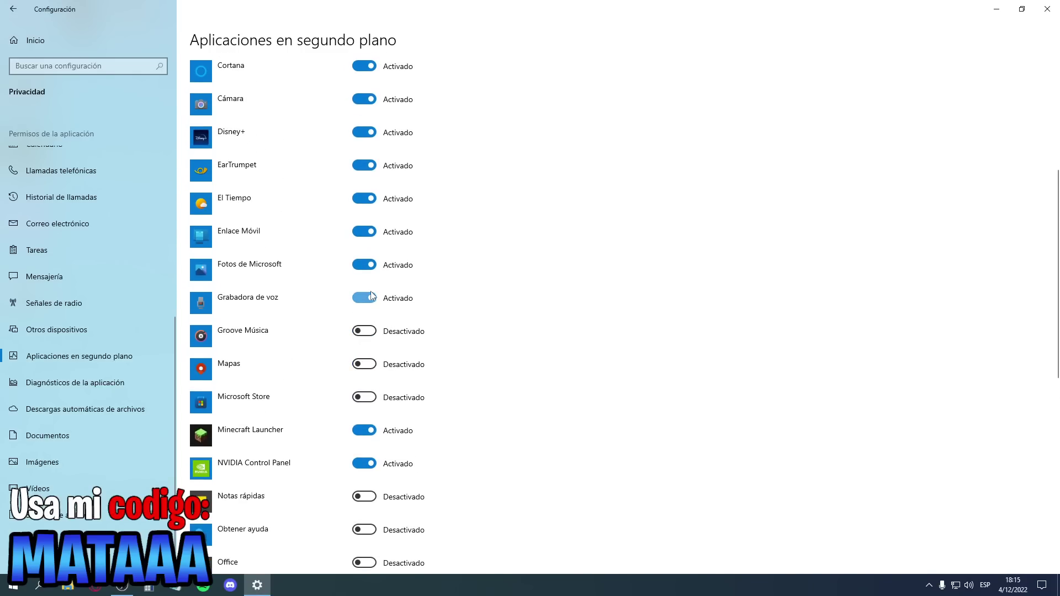
Turn off background running for Grabadora de voz, Fotos de Microsoft, Enlace Móvil and El Tiempo
left_click(372, 297)
left_click(365, 265)
left_click(365, 232)
left_click(365, 199)
Turn off background running for Disney+ and Cortana, leaving EarTrumpet allowed
scroll(365, 198, "up", 6)
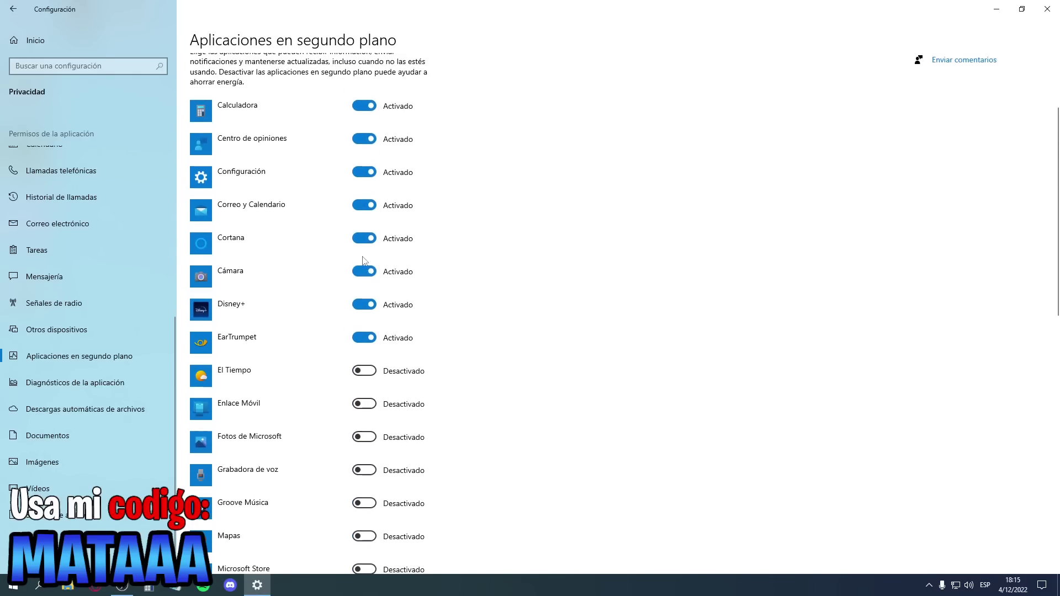
left_click(369, 340)
left_click(365, 305)
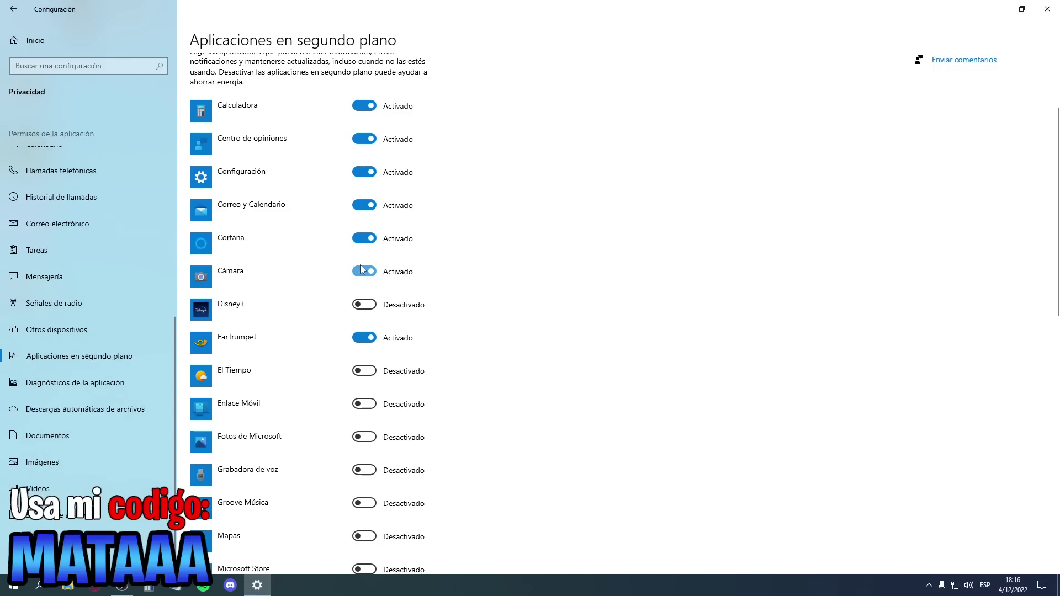
left_click(364, 237)
In the EarTrumpet volume mixer, set the HyperX QuadCast S speakers to 100 and the Logitech G733 headset to 46
left_click(969, 586)
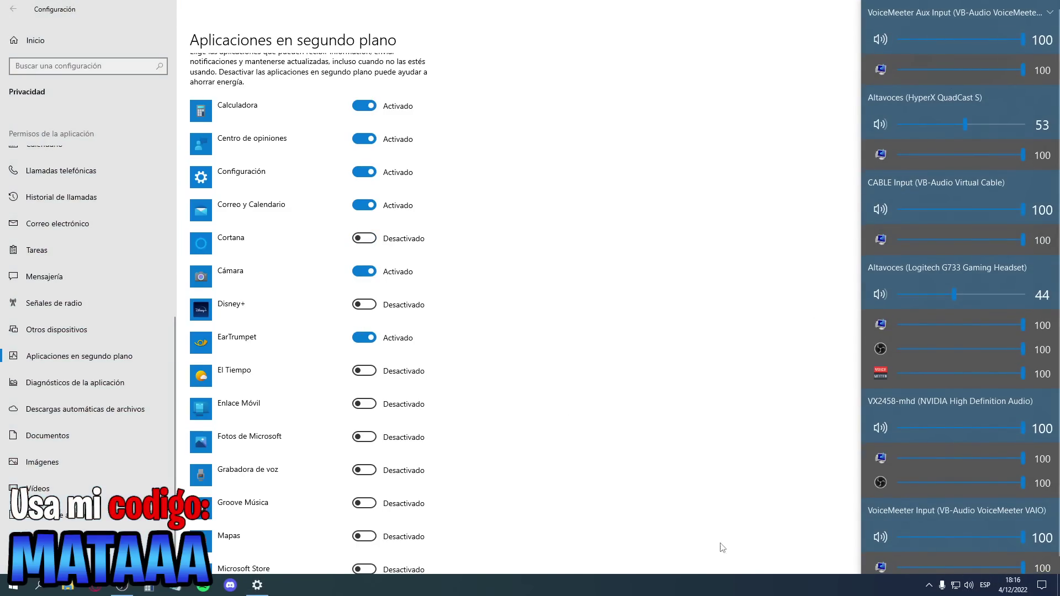
scroll(886, 270, "up", 1)
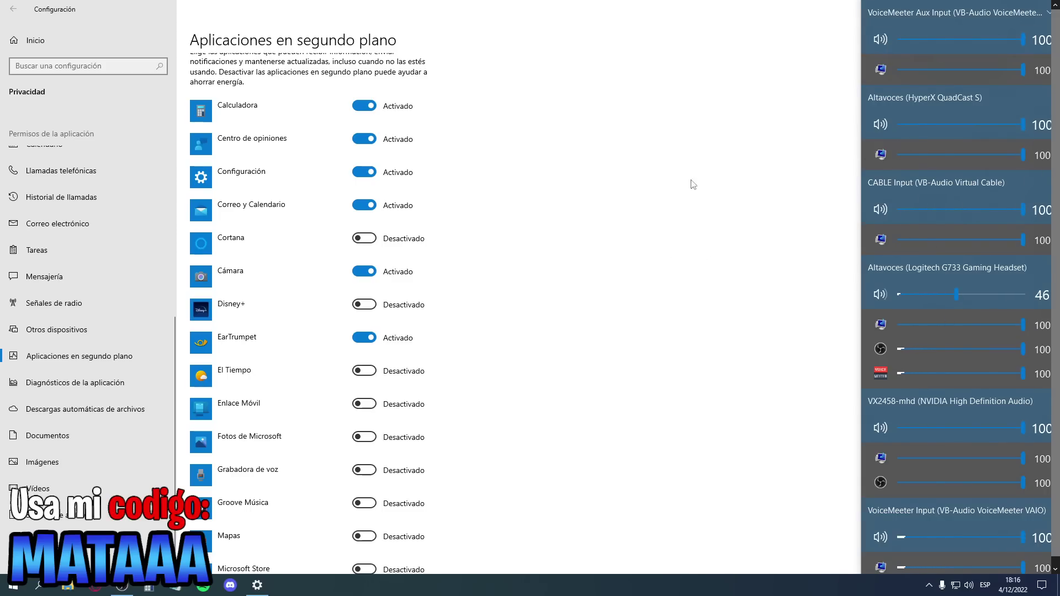
left_click(648, 194)
Turn off background running for Correo y Calendario, Configuración, Centro de opiniones, Calculadora and Cámara
scroll(359, 307, "up", 1)
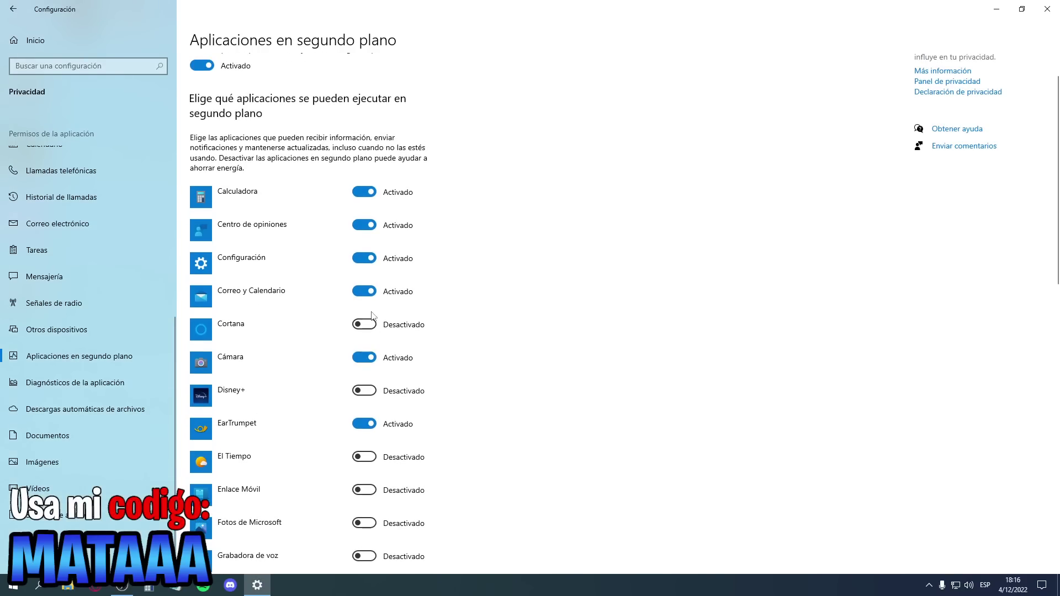
left_click(368, 295)
left_click(369, 259)
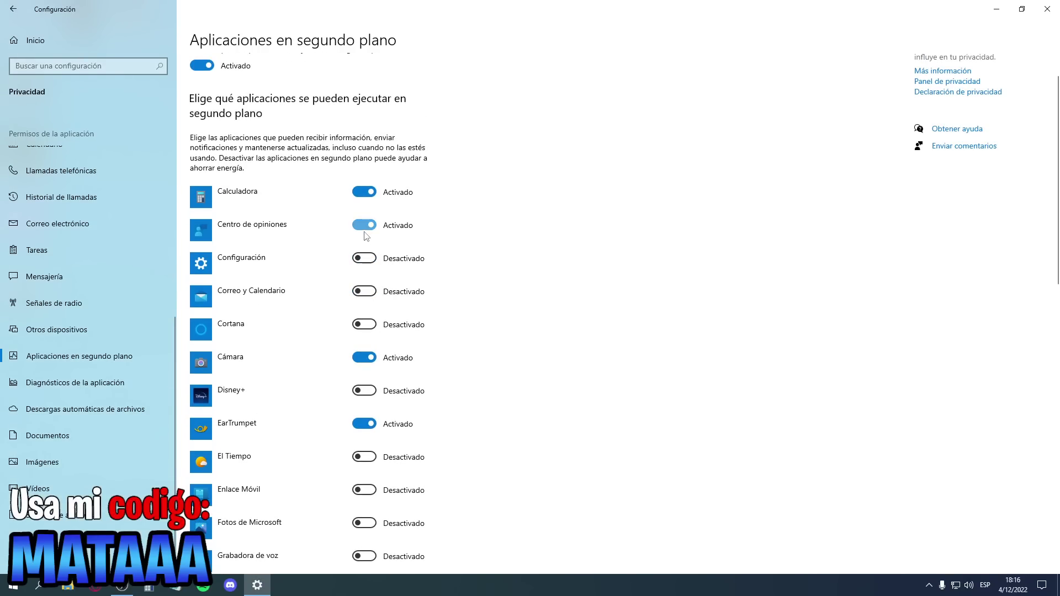
left_click(367, 225)
left_click(368, 194)
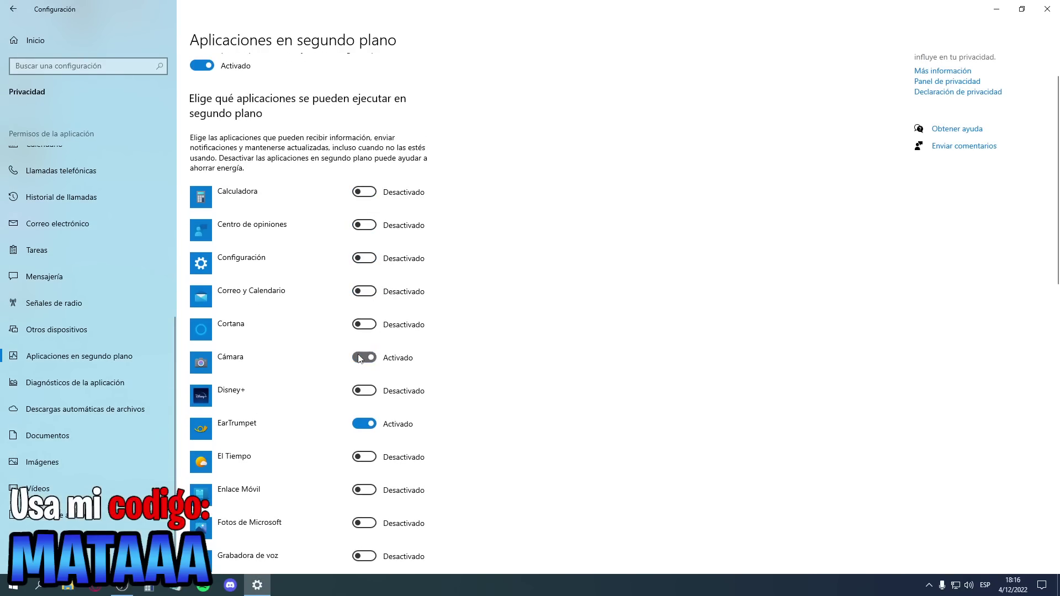
Check which apps are still allowed to run in the background, and close the Settings window
scroll(369, 372, "down", 10)
scroll(347, 350, "up", 5)
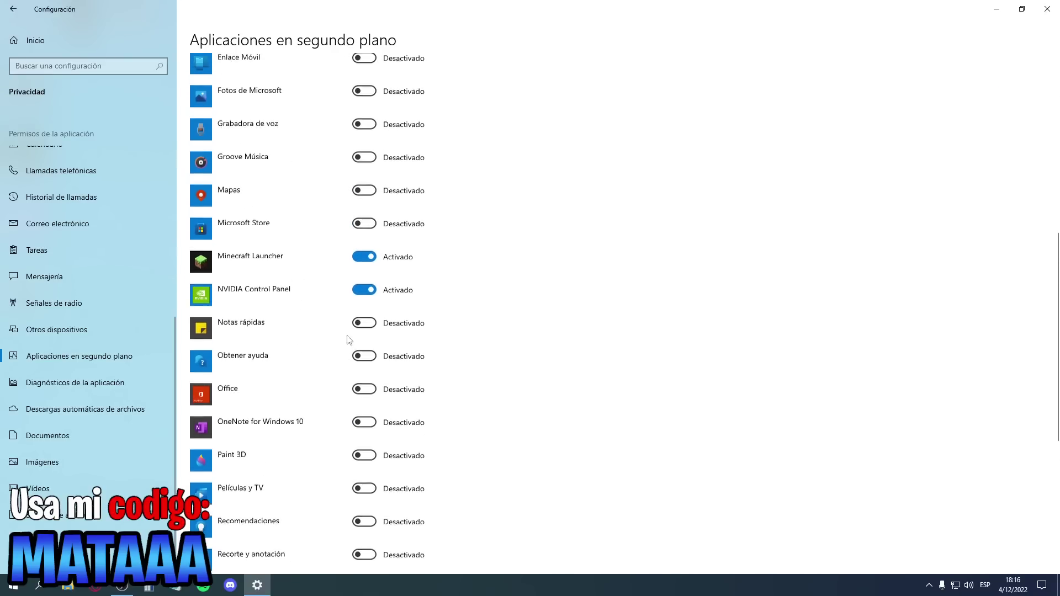
scroll(298, 175, "up", 2)
scroll(272, 350, "down", 7)
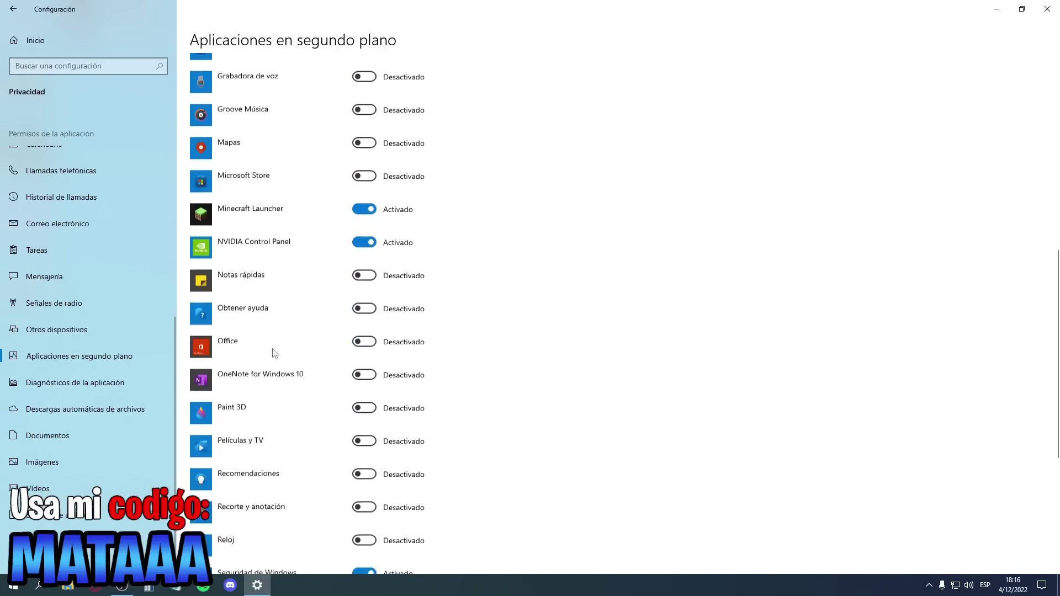
scroll(774, 300, "down", 3)
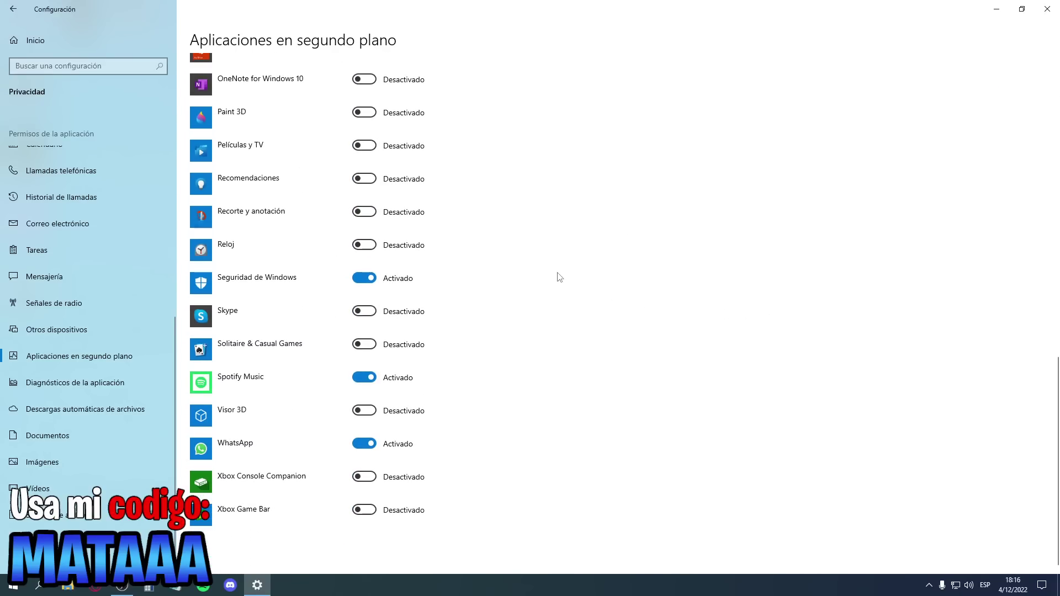
left_click(1048, 8)
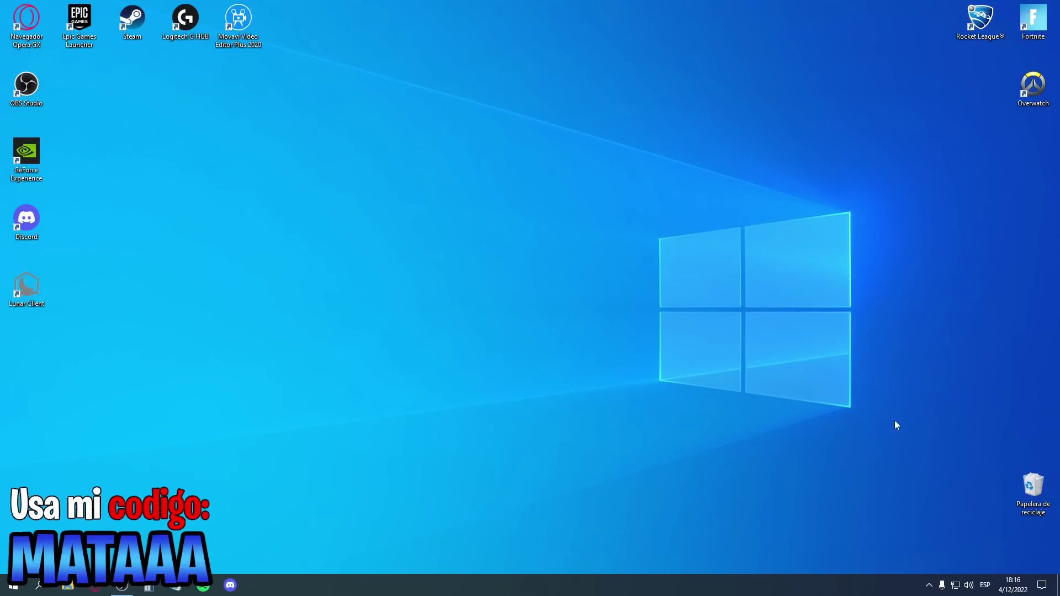
Start emptying the Recycle Bin from the desktop
right_click(1028, 489)
left_click(972, 501)
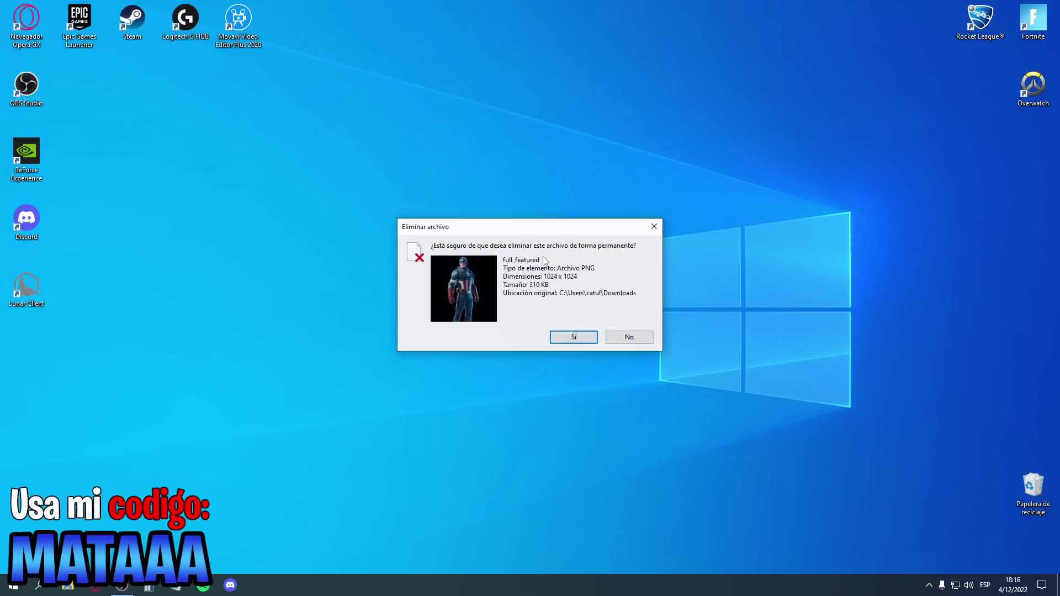